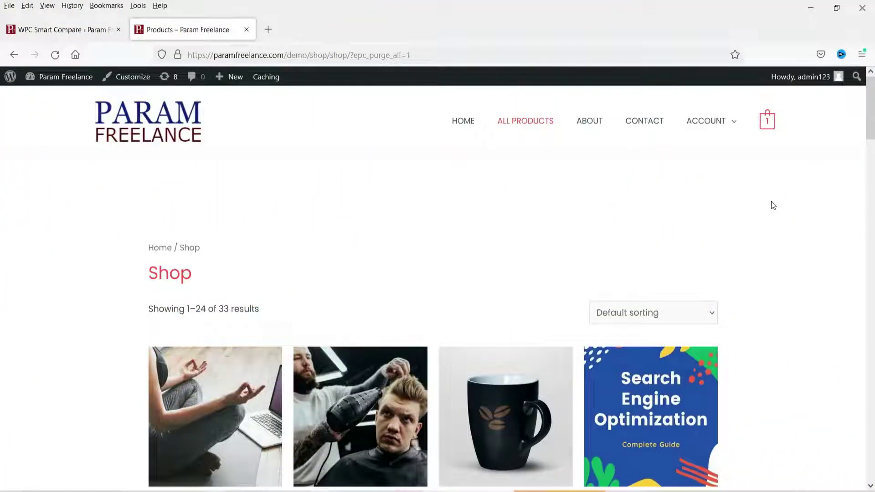
Preview the SEO guide product in a quick view, then close it
{"action": "scroll", "coordinate": [640, 319], "scroll_direction": "down", "scroll_amount": 7}
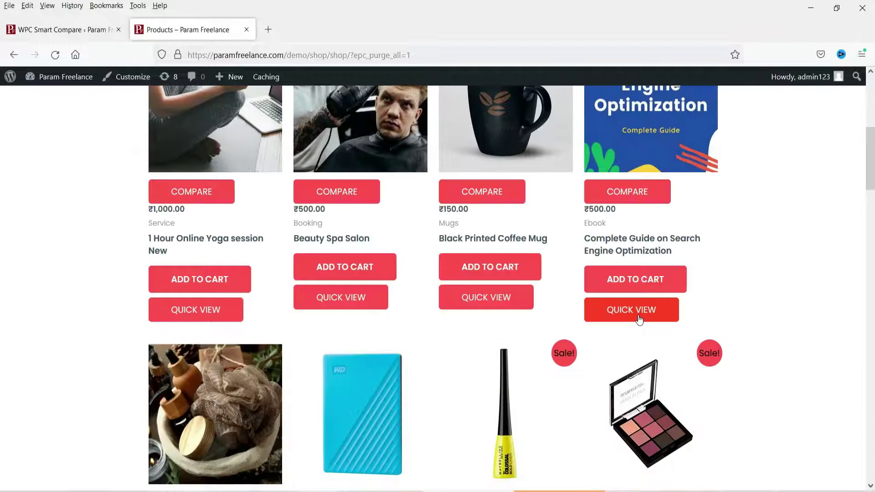
{"action": "scroll", "coordinate": [709, 232], "scroll_direction": "down", "scroll_amount": 3}
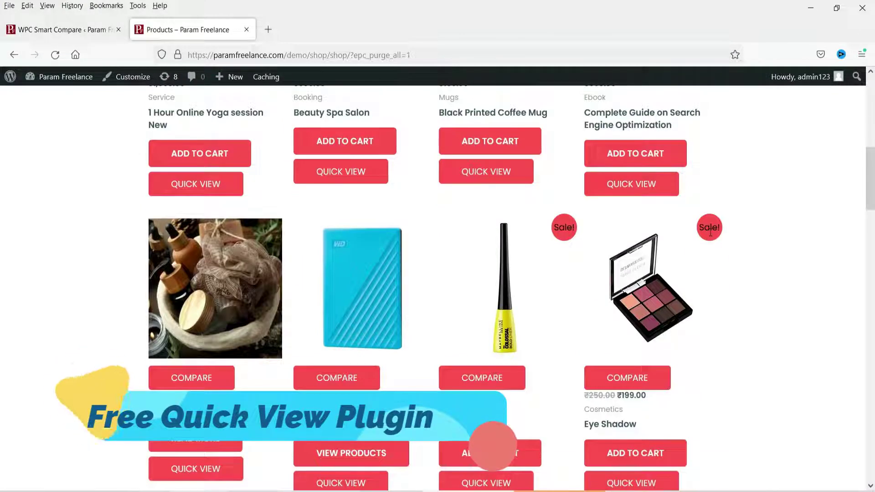
{"action": "left_click", "coordinate": [638, 188]}
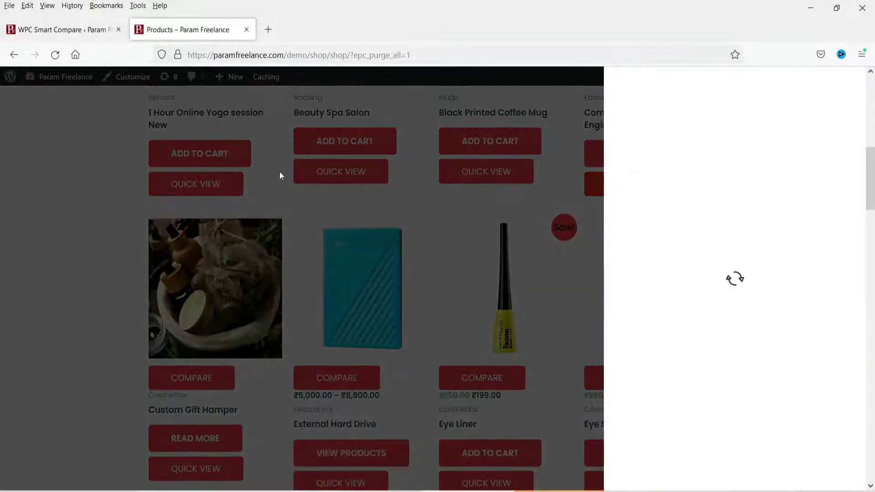
{"action": "scroll", "coordinate": [768, 263], "scroll_direction": "down", "scroll_amount": 4}
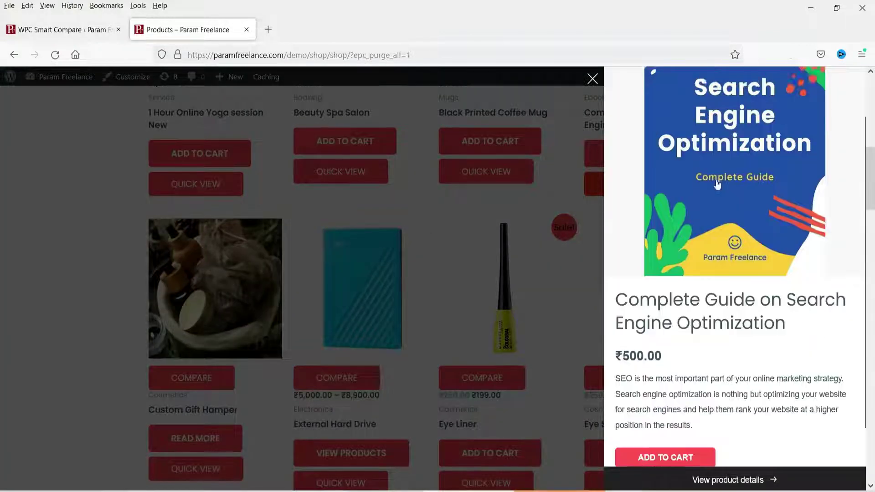
{"action": "scroll", "coordinate": [769, 263], "scroll_direction": "up", "scroll_amount": 4}
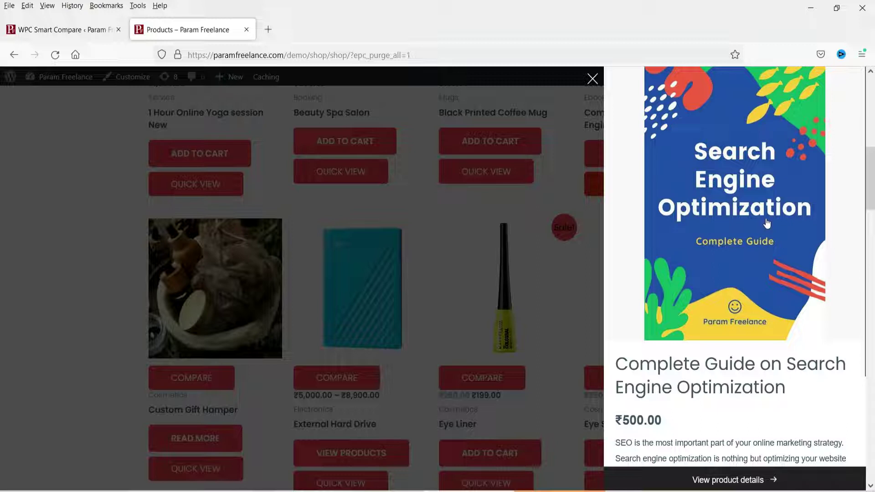
{"action": "left_click", "coordinate": [592, 79]}
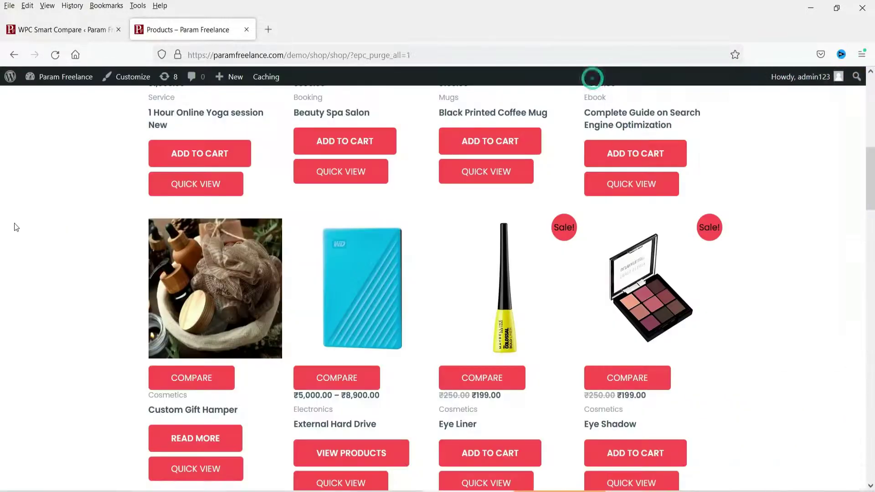
Add the Green Printed Tshirt (₹350.00) to the compare list
{"action": "scroll", "coordinate": [18, 227], "scroll_direction": "up", "scroll_amount": 4}
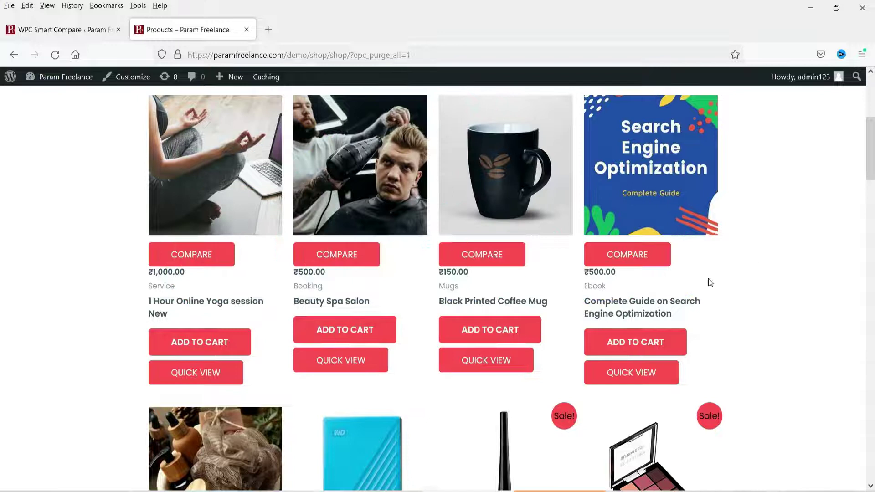
{"action": "scroll", "coordinate": [699, 265], "scroll_direction": "down", "scroll_amount": 10}
{"action": "scroll", "coordinate": [793, 264], "scroll_direction": "up", "scroll_amount": 4}
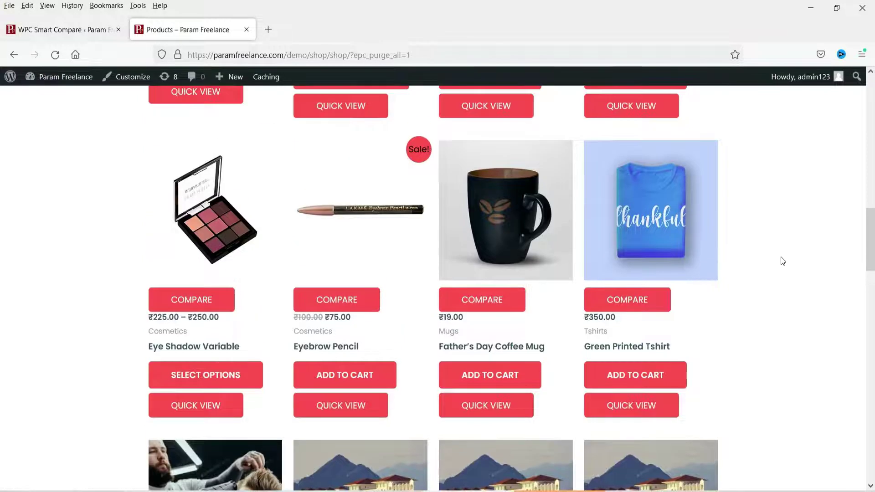
{"action": "left_click", "coordinate": [612, 307]}
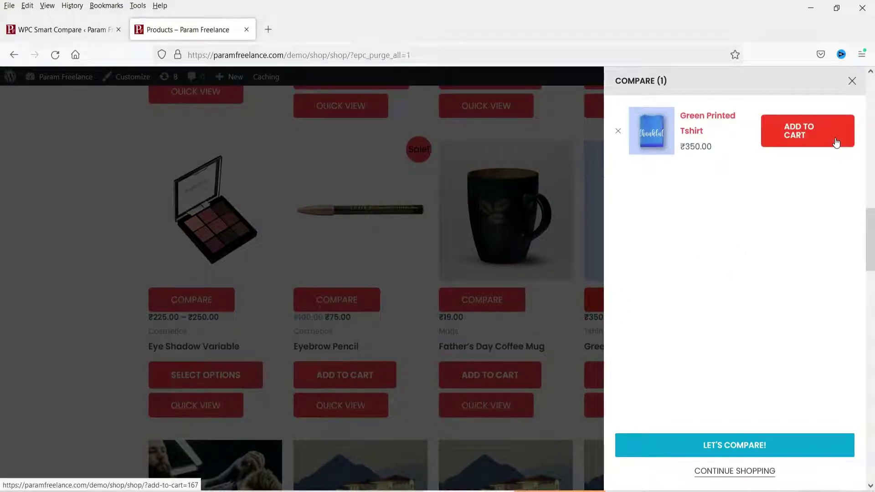
Open the comparison table and add Printed Brown Tshirt from a 'tsh' product search
{"action": "left_click", "coordinate": [729, 447]}
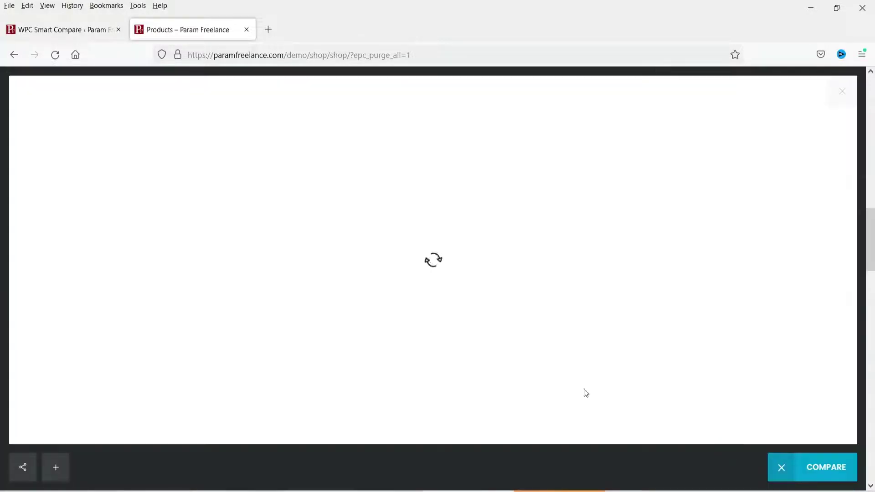
{"action": "left_click", "coordinate": [52, 472]}
{"action": "left_click", "coordinate": [387, 190]}
{"action": "type", "text": "tshirt"}
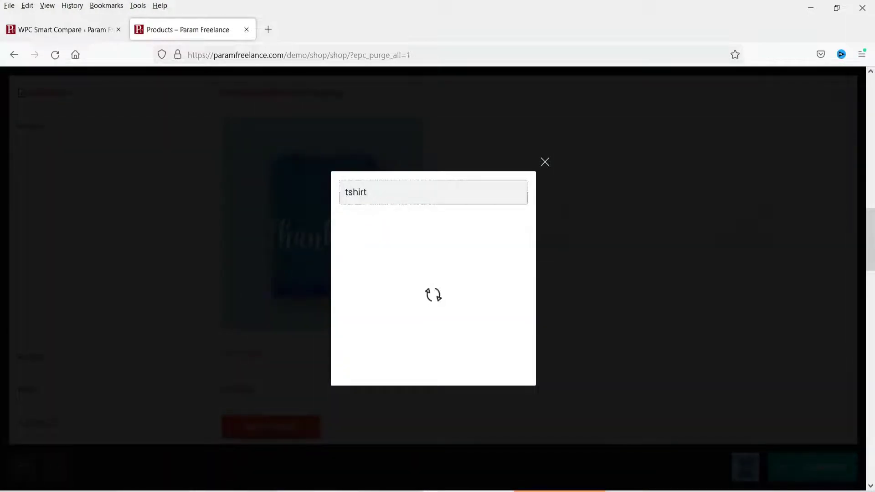
{"action": "left_click", "coordinate": [504, 276]}
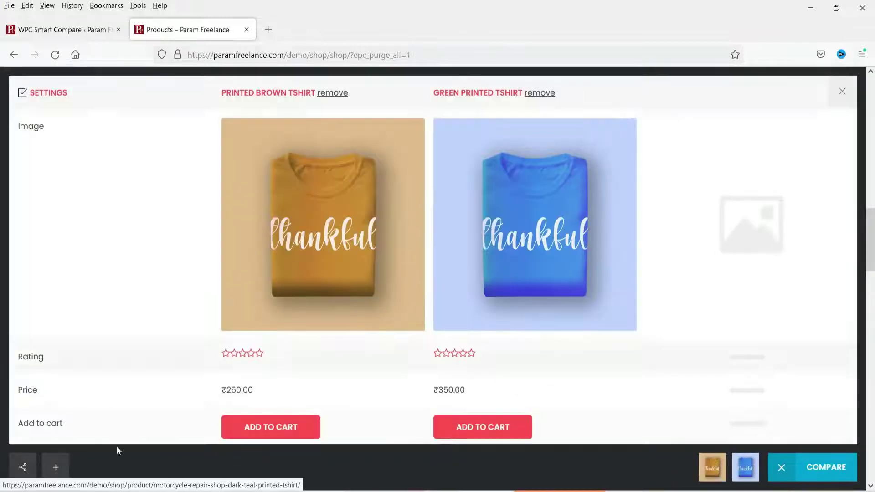
Add Printed Green Tshirt and one more T-shirt, then scroll through the comparison table
{"action": "left_click", "coordinate": [55, 468]}
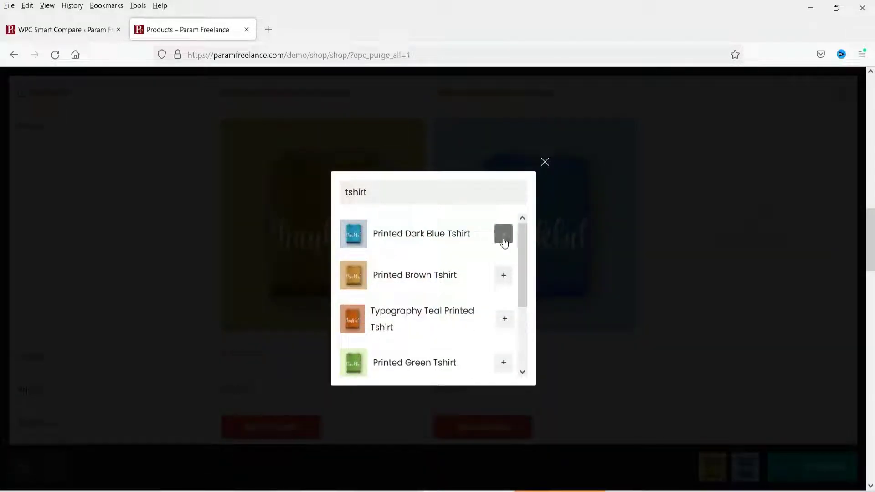
{"action": "left_click", "coordinate": [504, 362]}
{"action": "left_click", "coordinate": [56, 467]}
{"action": "scroll", "coordinate": [488, 307], "scroll_direction": "down", "scroll_amount": 3}
{"action": "left_click", "coordinate": [504, 319]}
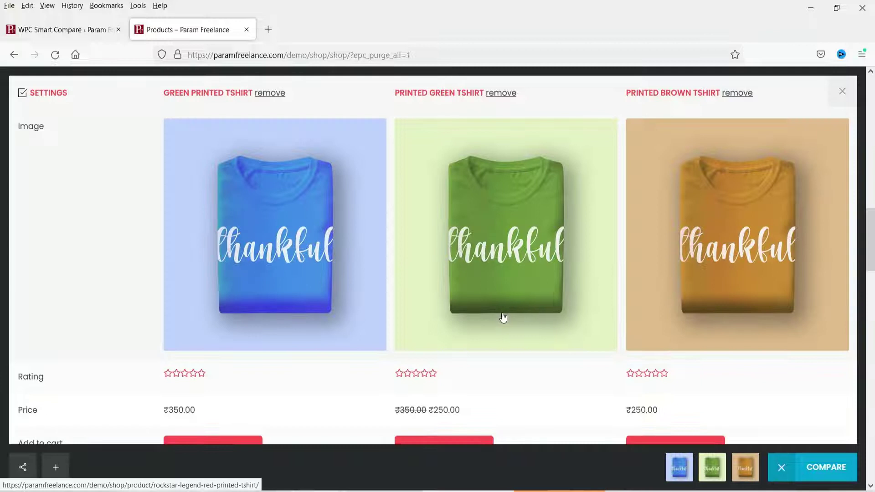
{"action": "scroll", "coordinate": [274, 184], "scroll_direction": "down", "scroll_amount": 3}
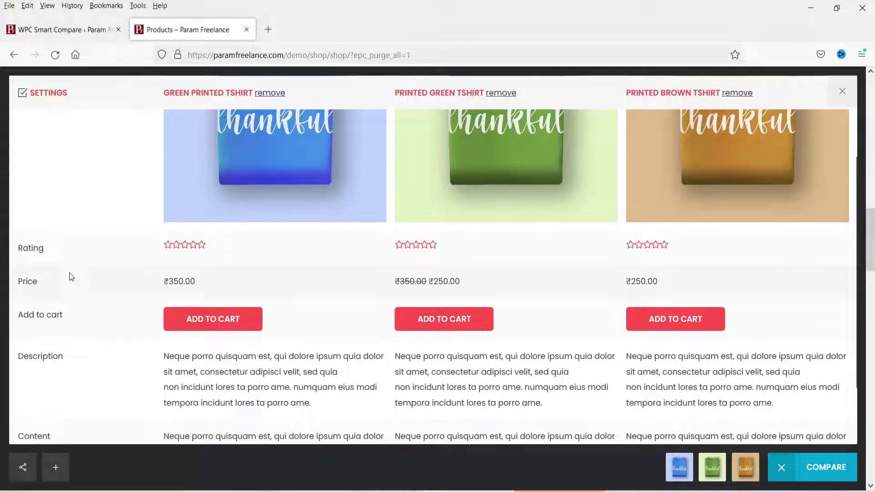
{"action": "scroll", "coordinate": [106, 294], "scroll_direction": "down", "scroll_amount": 2}
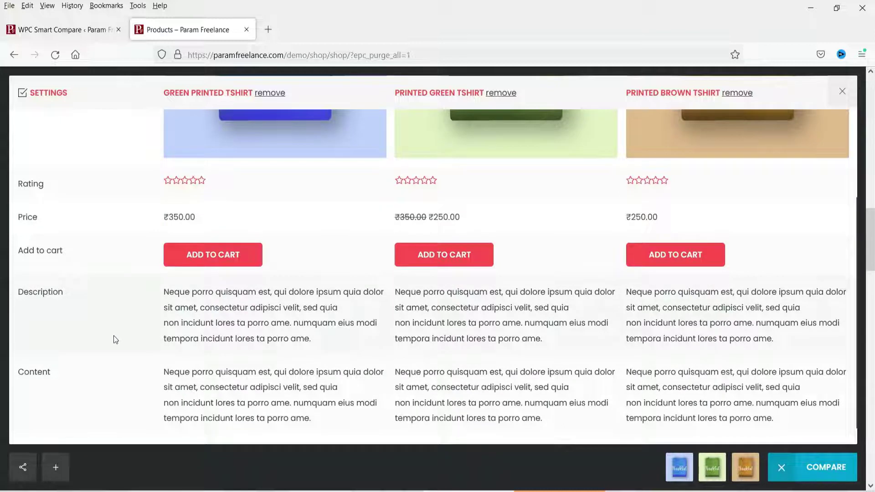
{"action": "scroll", "coordinate": [502, 249], "scroll_direction": "down", "scroll_amount": 1}
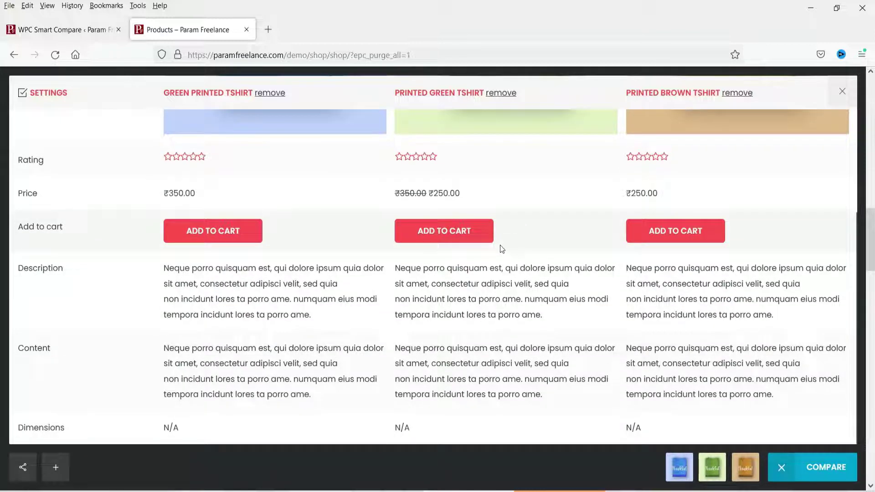
{"action": "scroll", "coordinate": [528, 258], "scroll_direction": "up", "scroll_amount": 6}
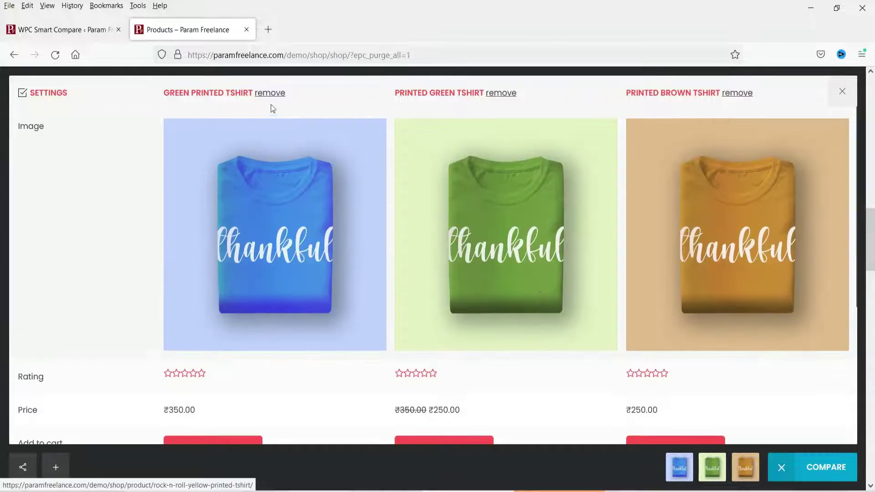
Remove Green Printed and Printed Green Tshirts, then close the comparison table and compare bar
{"action": "left_click", "coordinate": [271, 94]}
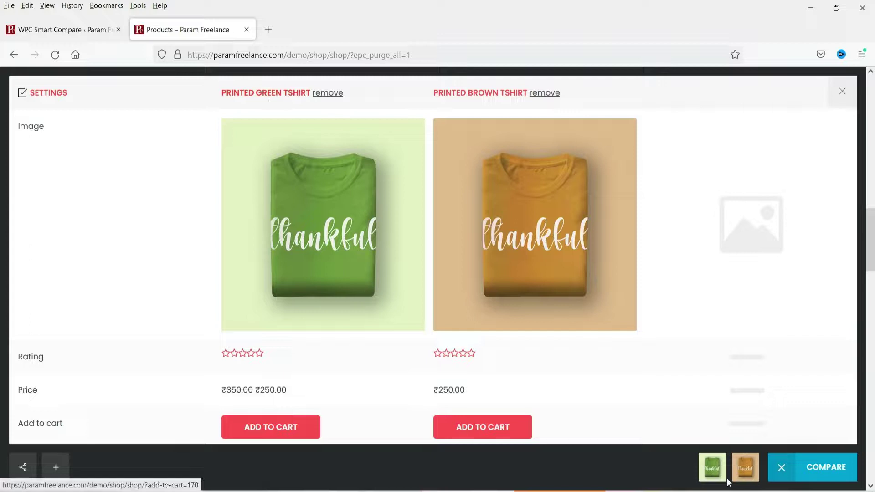
{"action": "left_click", "coordinate": [722, 461]}
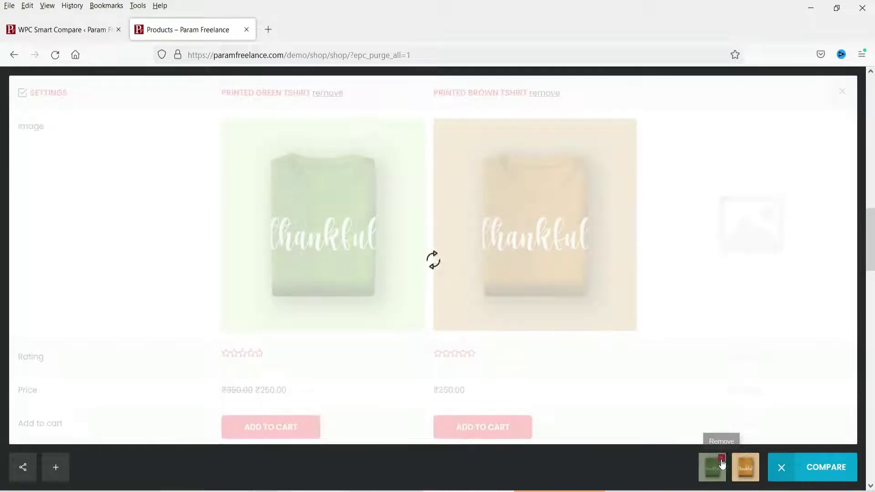
{"action": "left_click", "coordinate": [778, 479]}
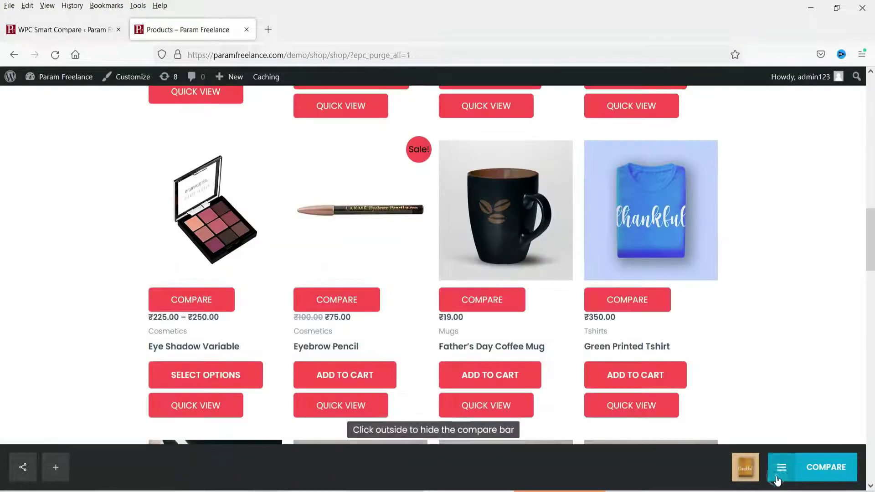
{"action": "left_click", "coordinate": [805, 327]}
Add Printed Dark Blue Tshirt to the comparison from the shop page
{"action": "scroll", "coordinate": [824, 252], "scroll_direction": "up", "scroll_amount": 5}
{"action": "scroll", "coordinate": [823, 252], "scroll_direction": "down", "scroll_amount": 5}
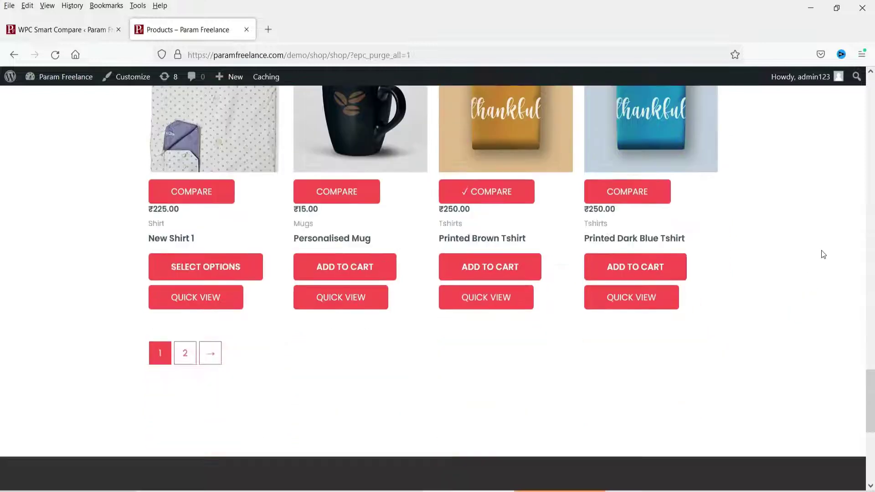
{"action": "scroll", "coordinate": [823, 254], "scroll_direction": "up", "scroll_amount": 3}
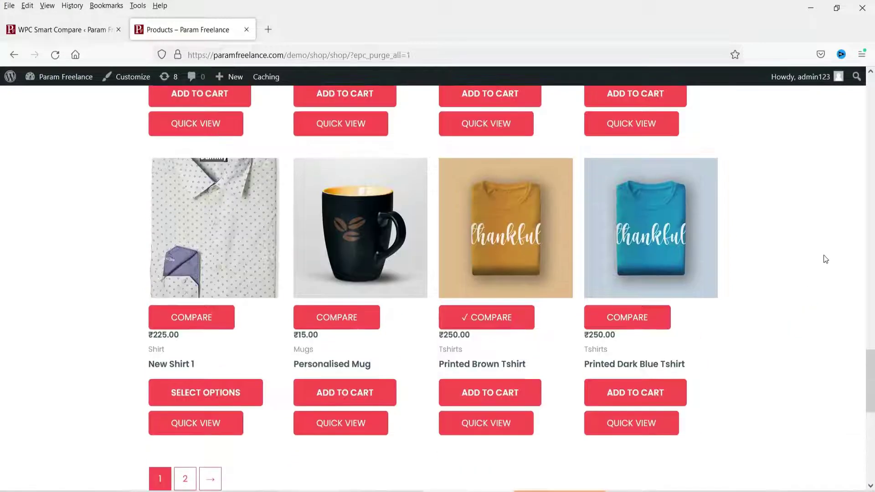
{"action": "left_click", "coordinate": [636, 322]}
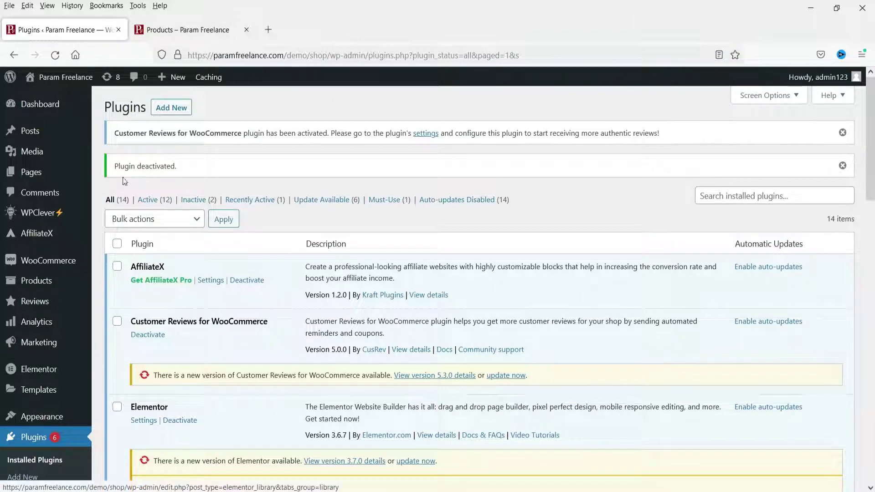
Install and activate WPC Smart Compare for WooCommerce from a 'wpc smart compare' plugin search
{"action": "left_click", "coordinate": [170, 109]}
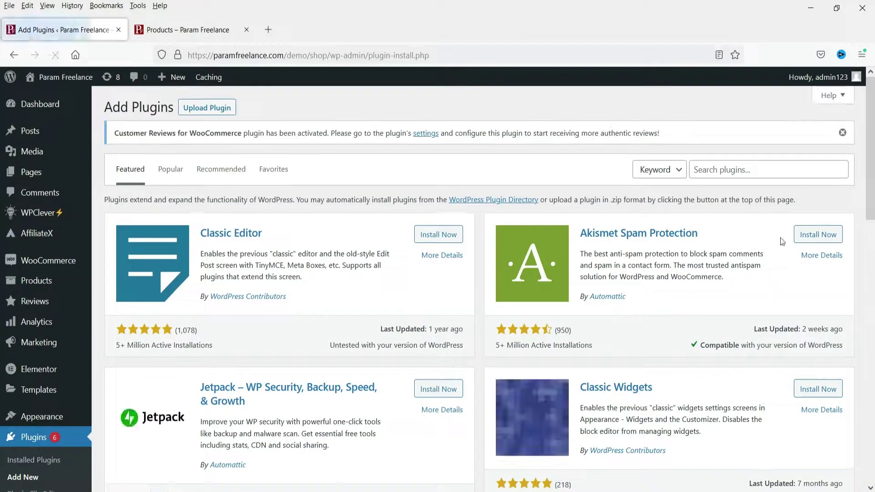
{"action": "left_click", "coordinate": [753, 178]}
{"action": "type", "text": "wpc"}
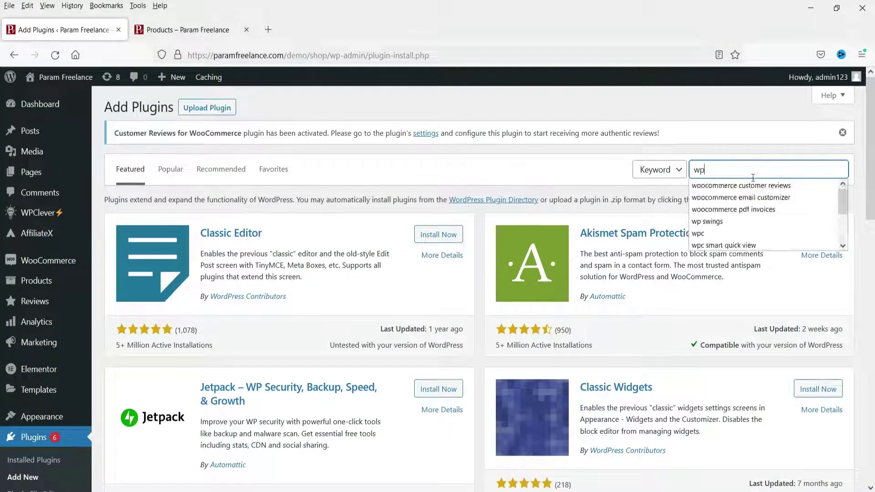
{"action": "type", "text": " smart compare"}
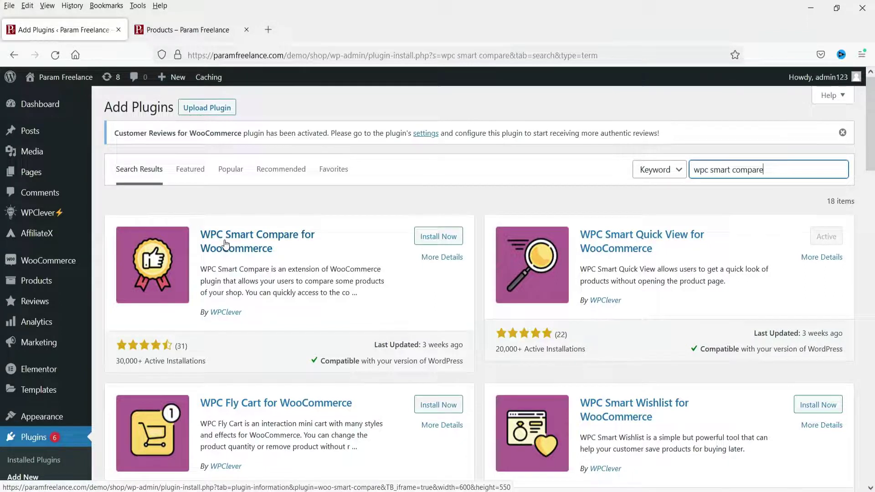
{"action": "left_click", "coordinate": [430, 241]}
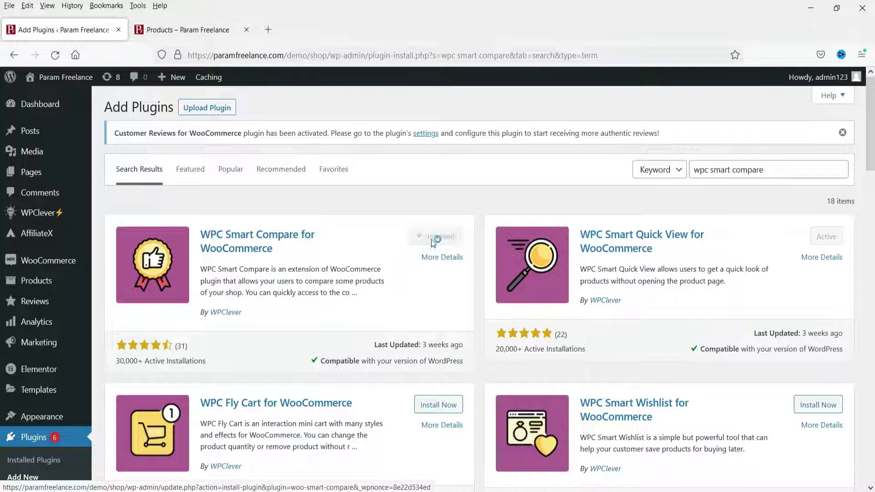
{"action": "left_click", "coordinate": [440, 236]}
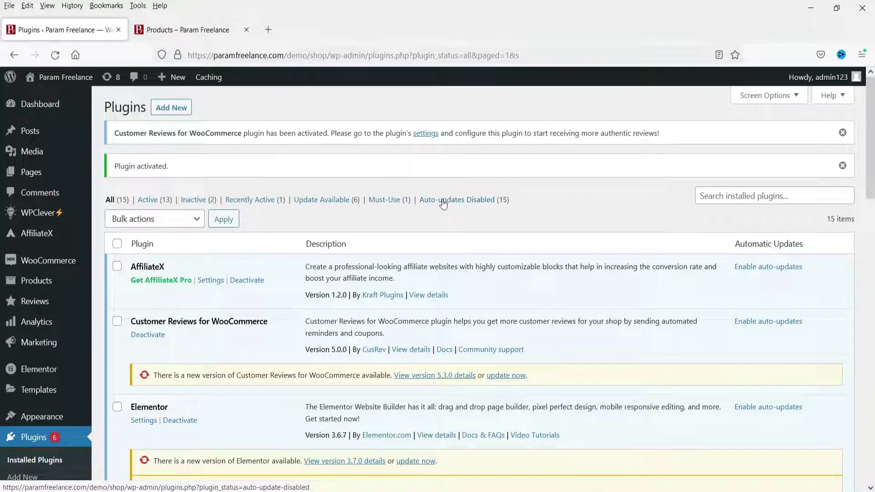
{"action": "mouse_move", "coordinate": [36, 219]}
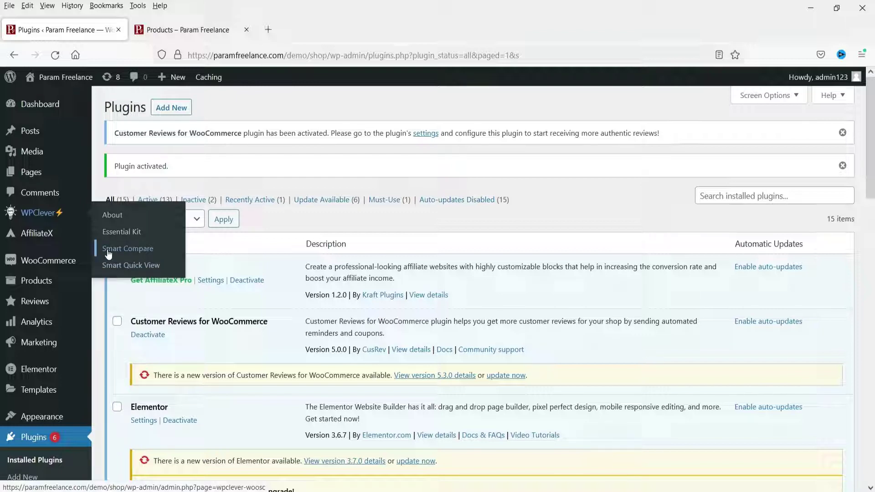
Open Smart Compare settings, keep the product limit at 5 and set the compare page to Test
{"action": "left_click", "coordinate": [125, 249]}
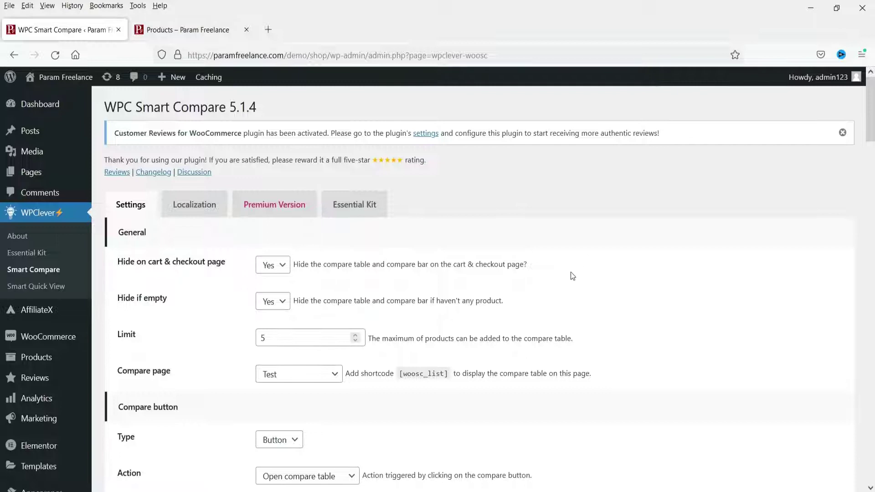
{"action": "scroll", "coordinate": [574, 275], "scroll_direction": "down", "scroll_amount": 3}
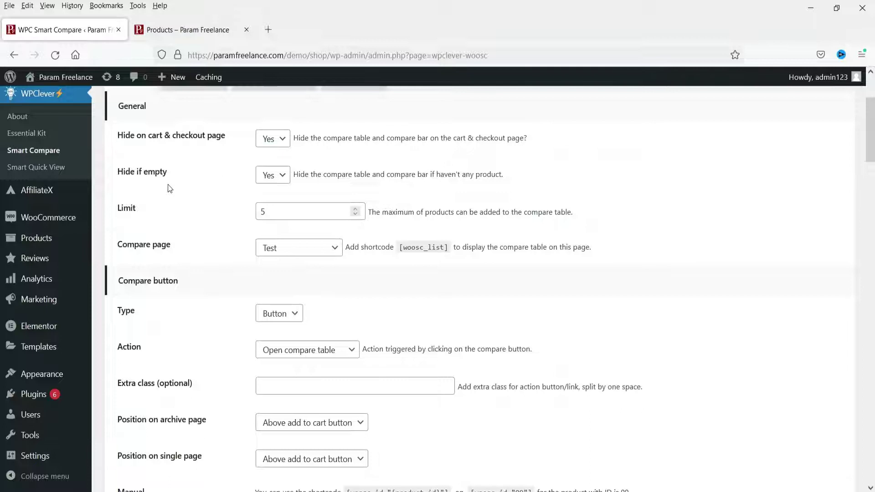
{"action": "scroll", "coordinate": [169, 188], "scroll_direction": "up", "scroll_amount": 2}
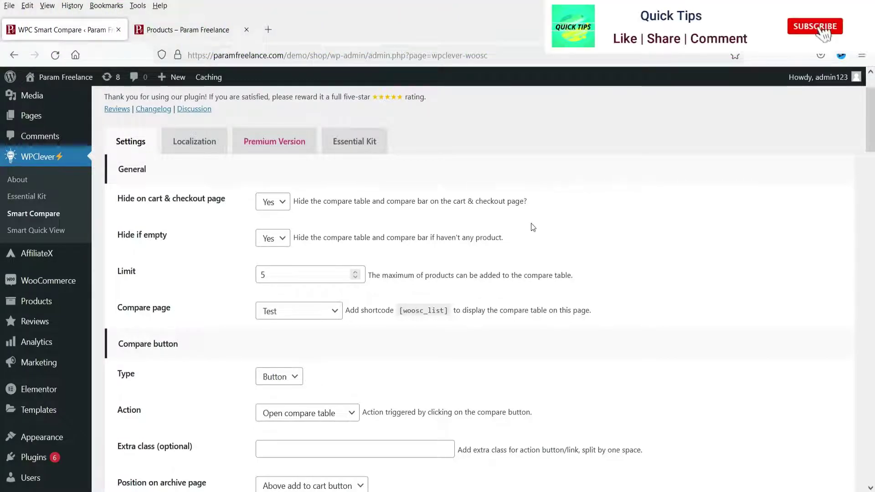
{"action": "scroll", "coordinate": [65, 223], "scroll_direction": "down", "scroll_amount": 3}
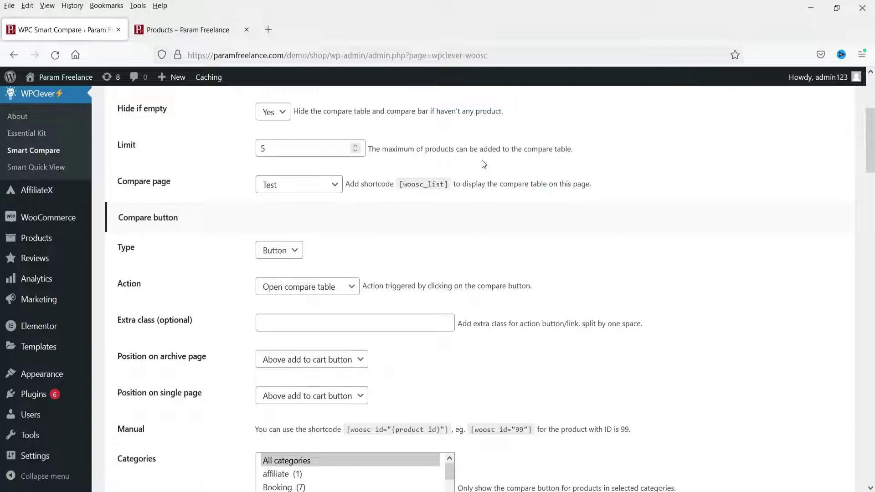
{"action": "double_click", "coordinate": [267, 148]}
{"action": "type", "text": "5"}
{"action": "left_click", "coordinate": [537, 158]}
{"action": "left_click", "coordinate": [297, 186]}
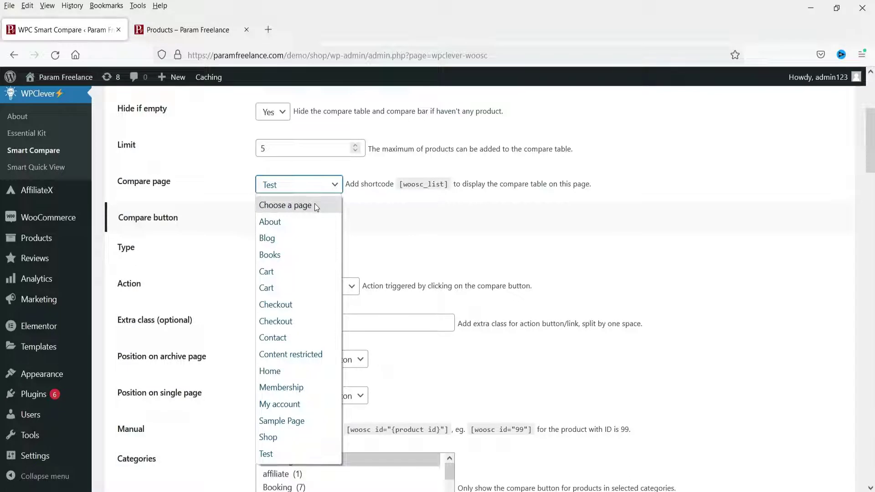
{"action": "left_click", "coordinate": [274, 455]}
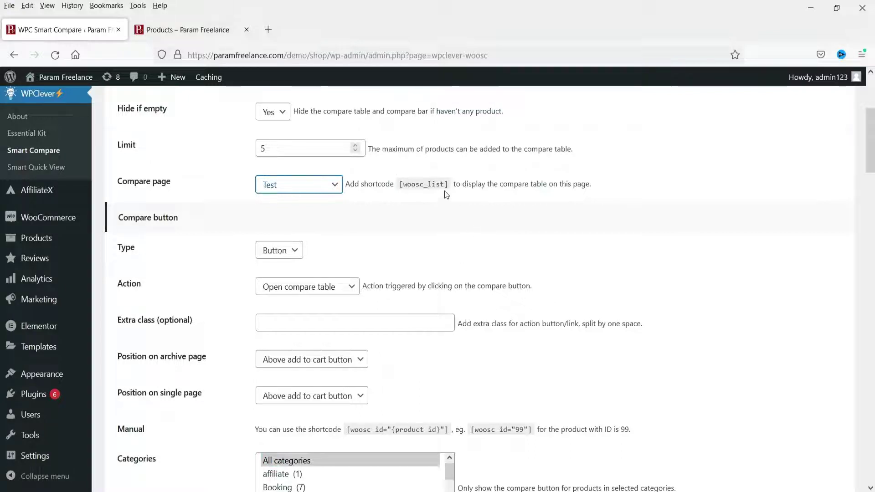
Keep the compare button type as Button and set its action to Open compare sidebar
{"action": "scroll", "coordinate": [447, 194], "scroll_direction": "down", "scroll_amount": 3}
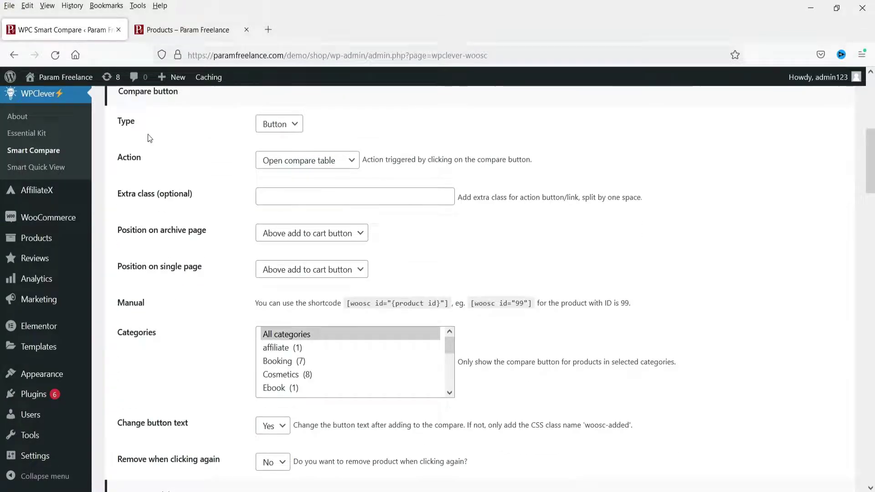
{"action": "left_click", "coordinate": [285, 132]}
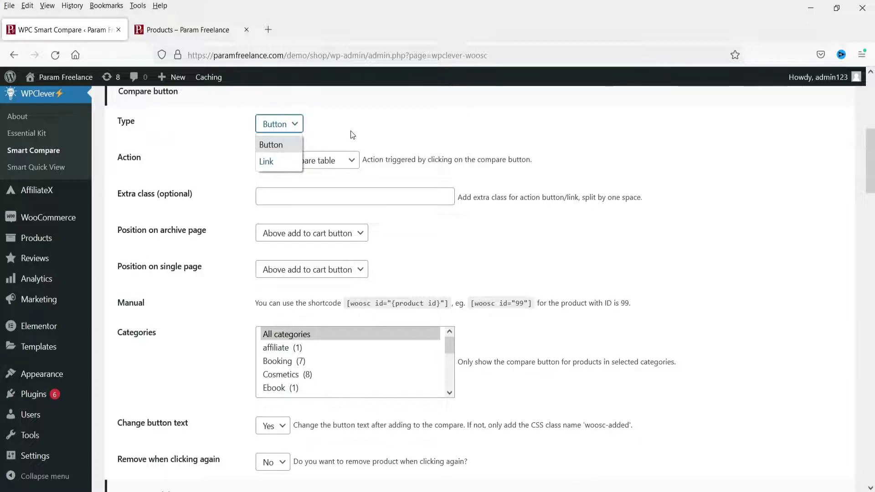
{"action": "left_click", "coordinate": [287, 145]}
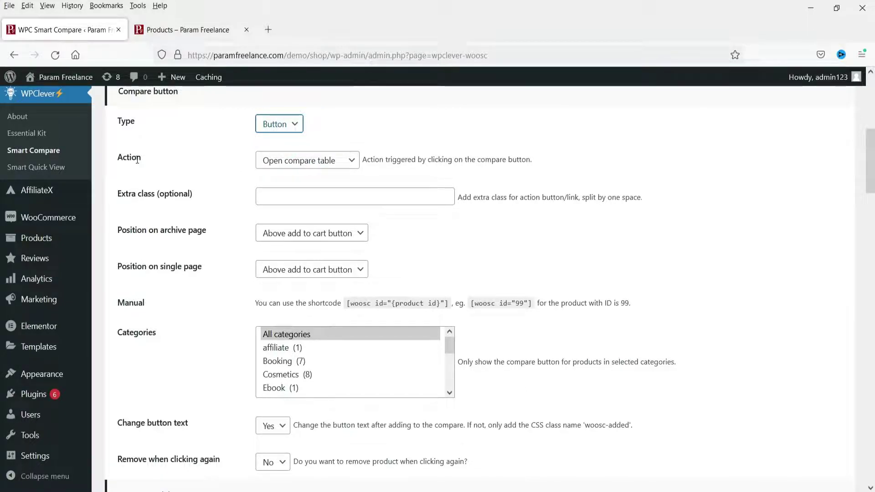
{"action": "left_click", "coordinate": [344, 163]}
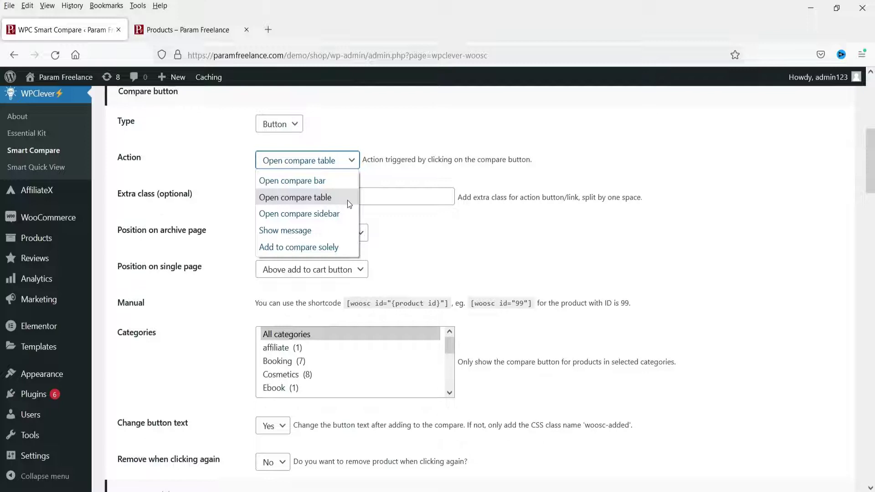
{"action": "left_click", "coordinate": [293, 214]}
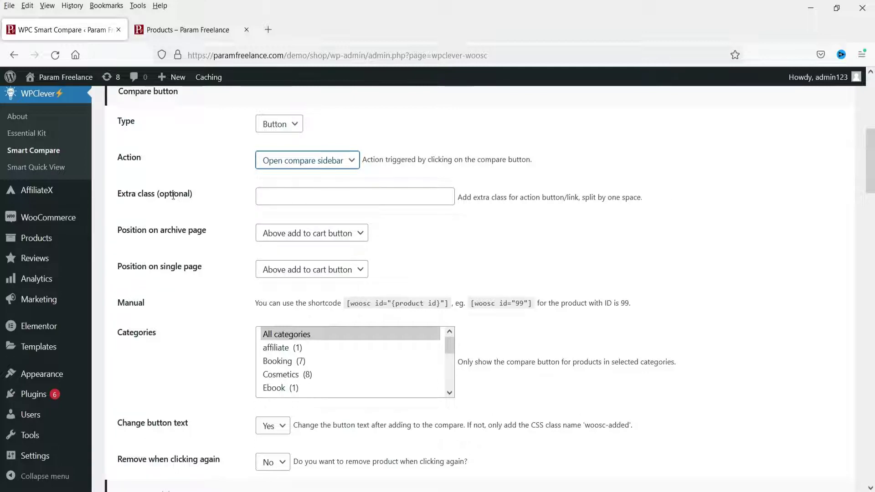
Keep both archive and single page button positions at Above add to cart button
{"action": "scroll", "coordinate": [162, 120], "scroll_direction": "down", "scroll_amount": 3}
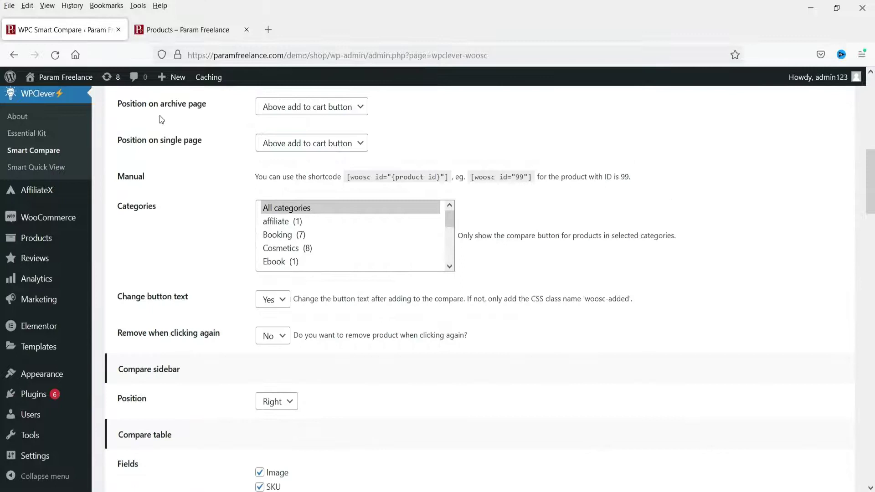
{"action": "left_click", "coordinate": [325, 112]}
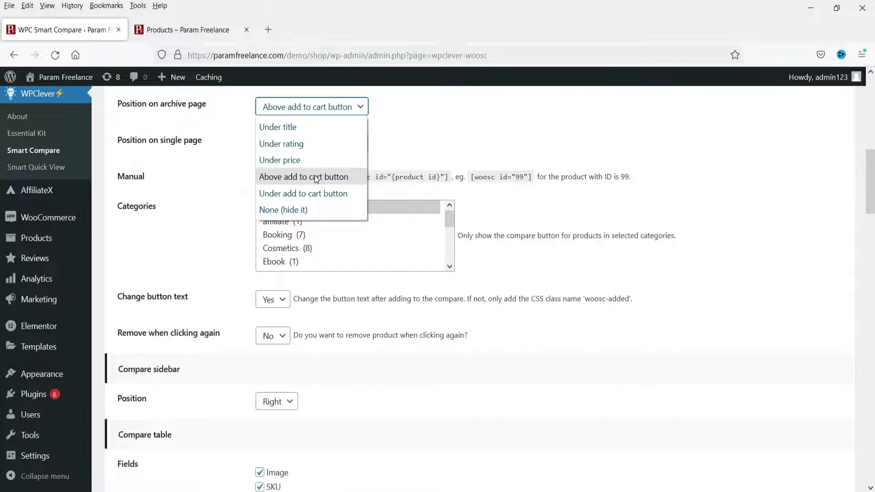
{"action": "left_click", "coordinate": [315, 177]}
{"action": "left_click", "coordinate": [303, 144]}
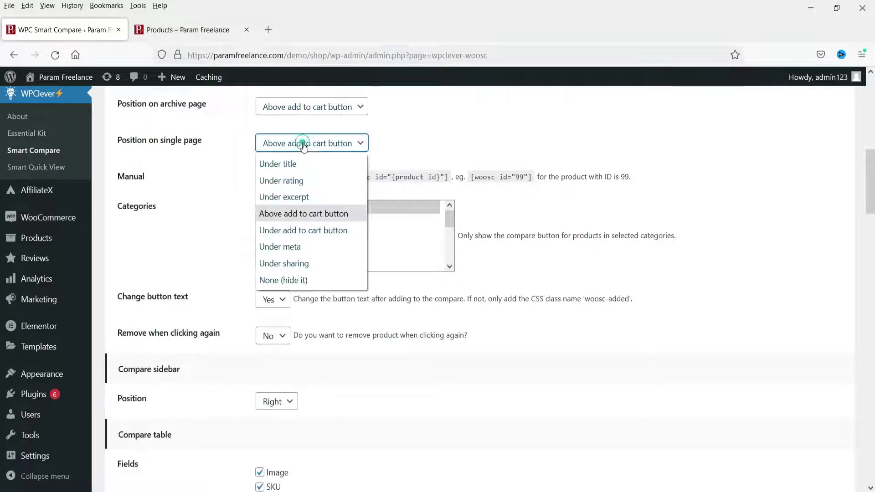
{"action": "left_click", "coordinate": [305, 218]}
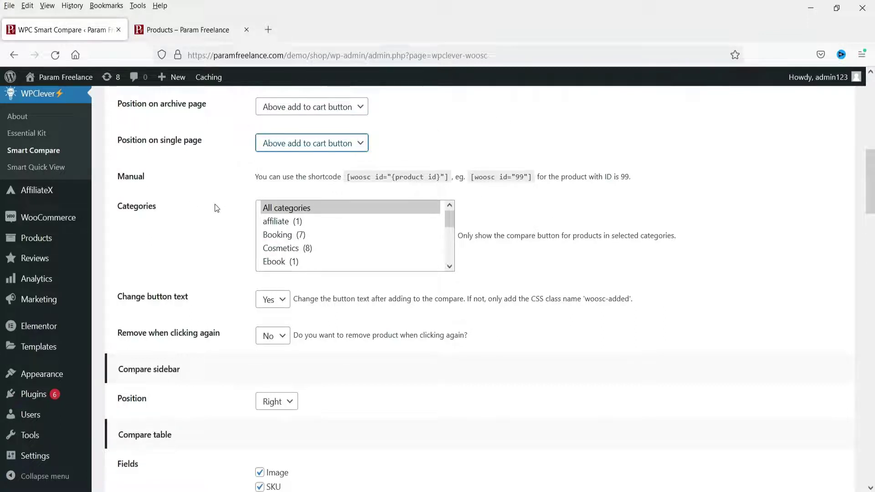
Save the Smart Compare settings with Save Changes at the bottom of the page
{"action": "scroll", "coordinate": [179, 211], "scroll_direction": "down", "scroll_amount": 4}
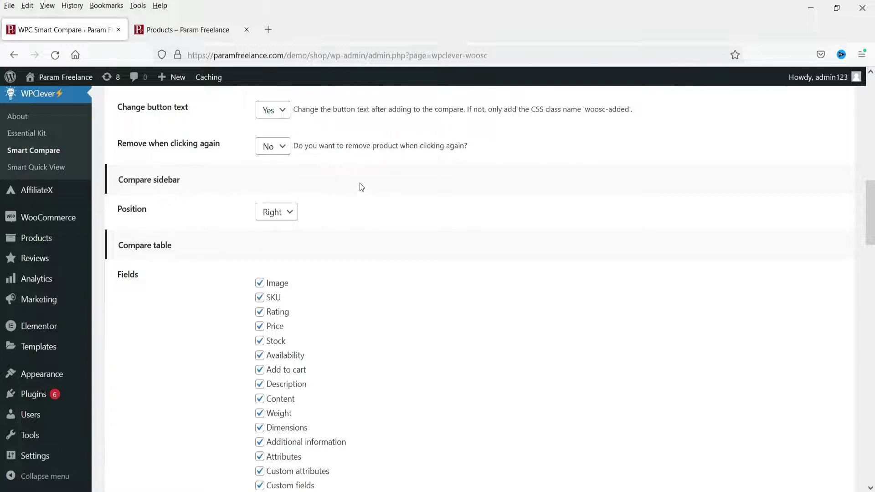
{"action": "scroll", "coordinate": [355, 185], "scroll_direction": "down", "scroll_amount": 1}
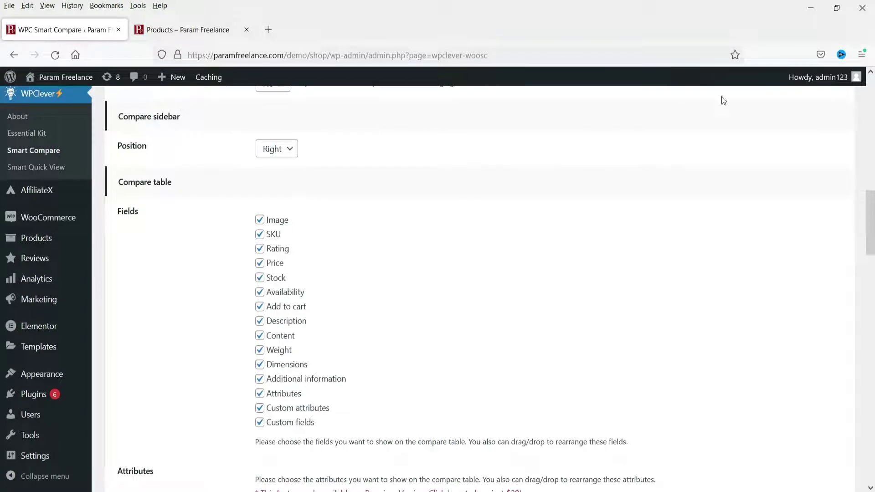
{"action": "scroll", "coordinate": [490, 256], "scroll_direction": "down", "scroll_amount": 1}
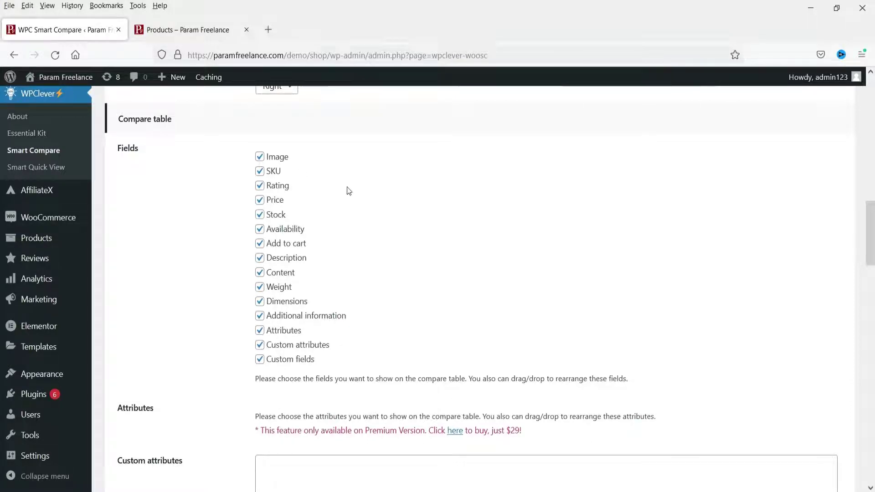
{"action": "scroll", "coordinate": [427, 209], "scroll_direction": "down", "scroll_amount": 9}
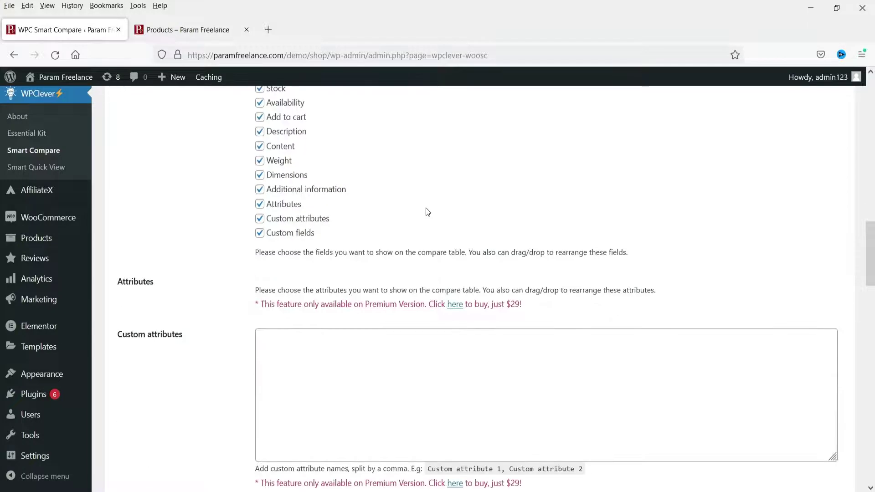
{"action": "scroll", "coordinate": [277, 165], "scroll_direction": "down", "scroll_amount": 6}
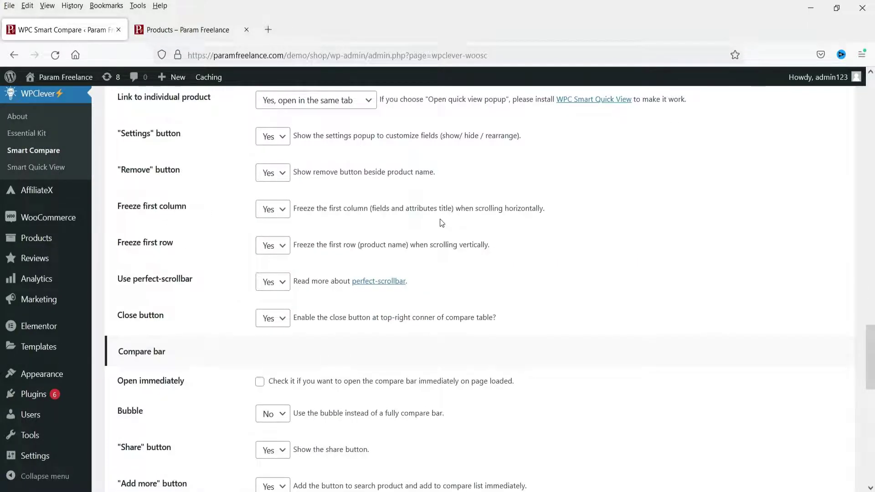
{"action": "scroll", "coordinate": [440, 219], "scroll_direction": "down", "scroll_amount": 4}
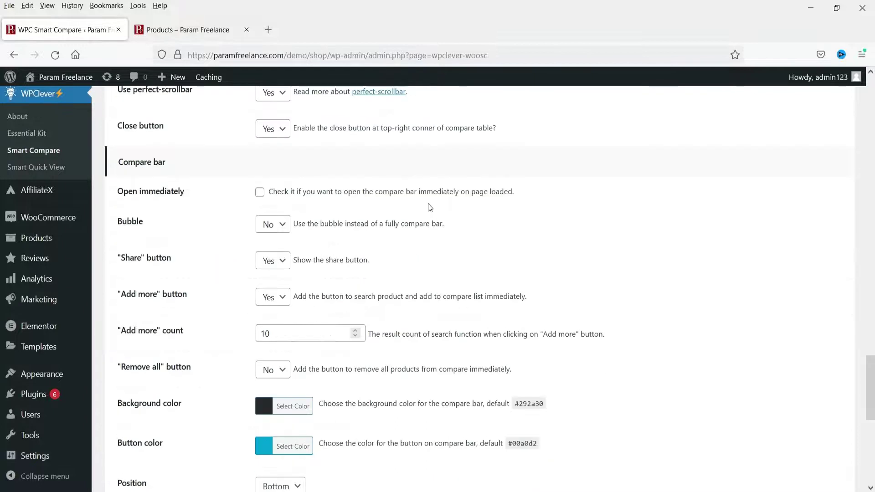
{"action": "scroll", "coordinate": [430, 208], "scroll_direction": "down", "scroll_amount": 8}
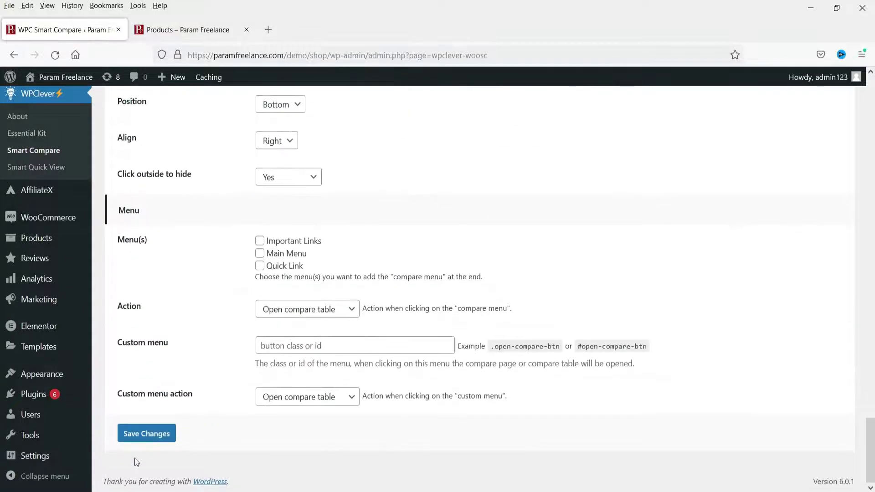
{"action": "left_click", "coordinate": [146, 436]}
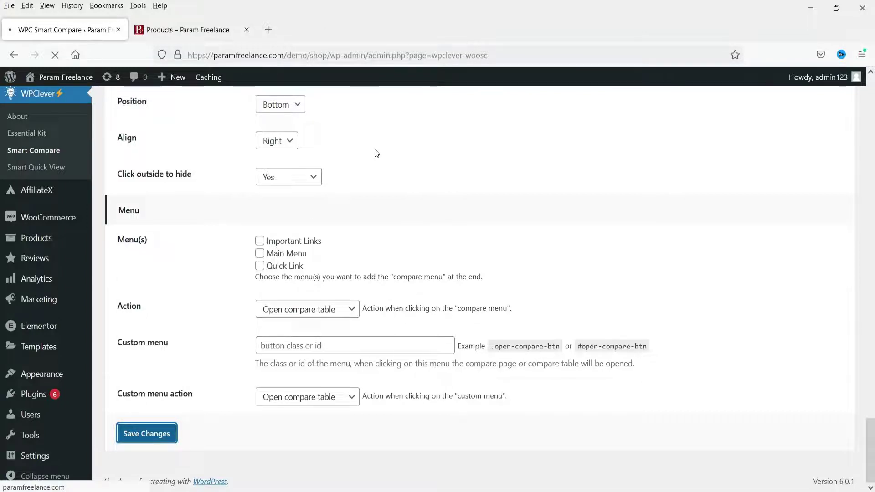
{"action": "scroll", "coordinate": [369, 159], "scroll_direction": "up", "scroll_amount": 5}
{"action": "scroll", "coordinate": [244, 167], "scroll_direction": "up", "scroll_amount": 1}
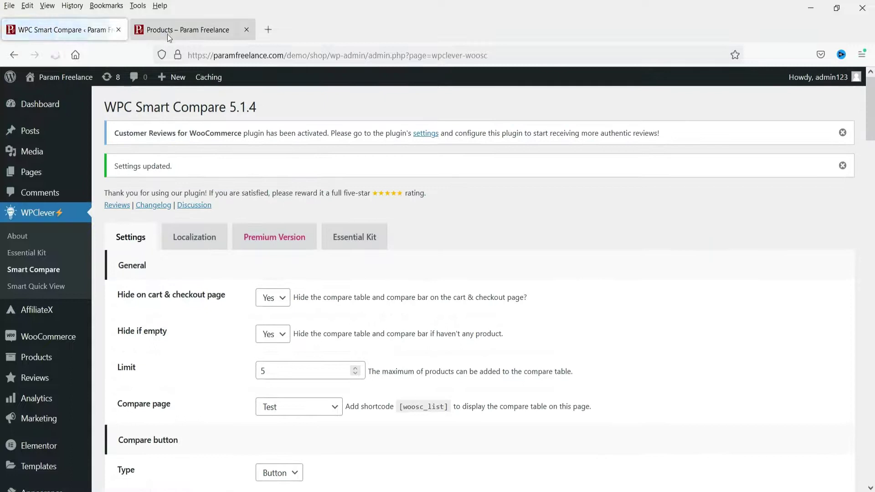
Switch to the shop tab and preview, then close, the yoga session quick view
{"action": "left_click", "coordinate": [168, 32]}
{"action": "scroll", "coordinate": [562, 199], "scroll_direction": "down", "scroll_amount": 3}
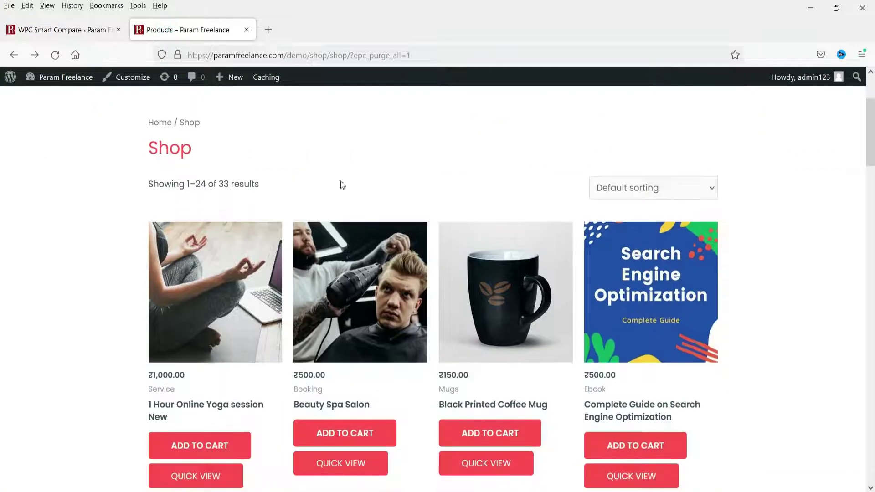
{"action": "scroll", "coordinate": [81, 229], "scroll_direction": "up", "scroll_amount": 3}
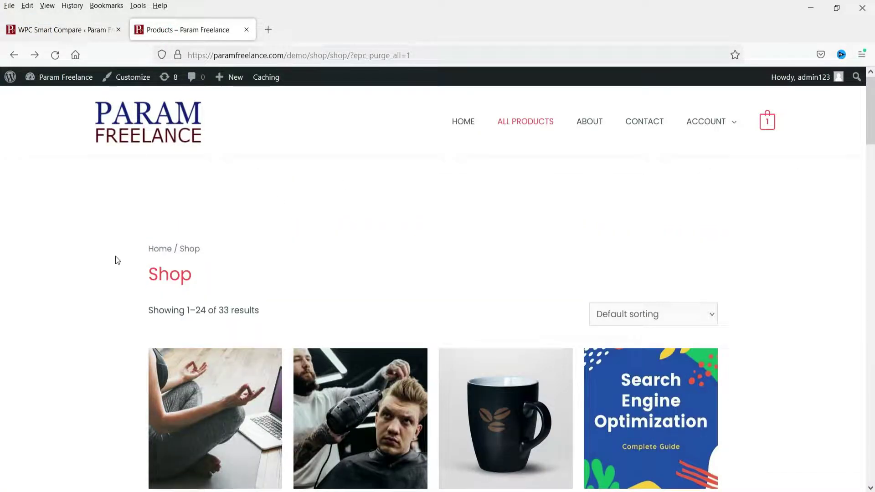
{"action": "scroll", "coordinate": [116, 258], "scroll_direction": "down", "scroll_amount": 6}
{"action": "left_click", "coordinate": [178, 350]}
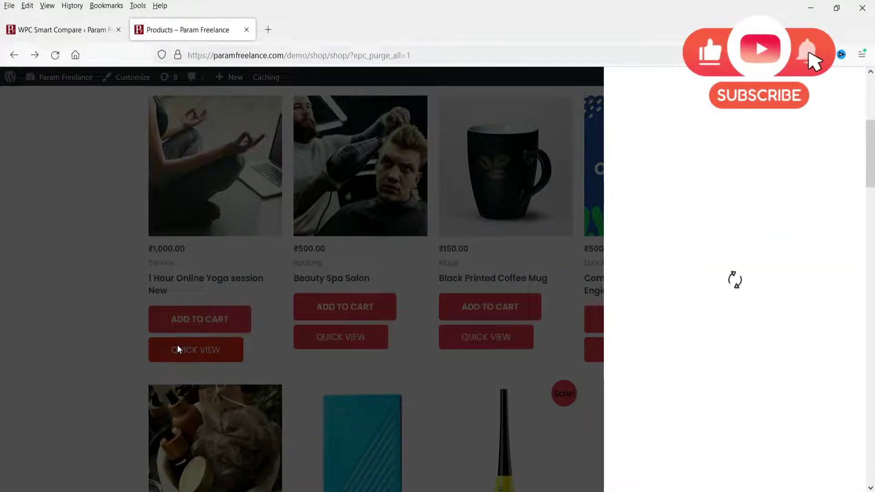
{"action": "left_click", "coordinate": [29, 252]}
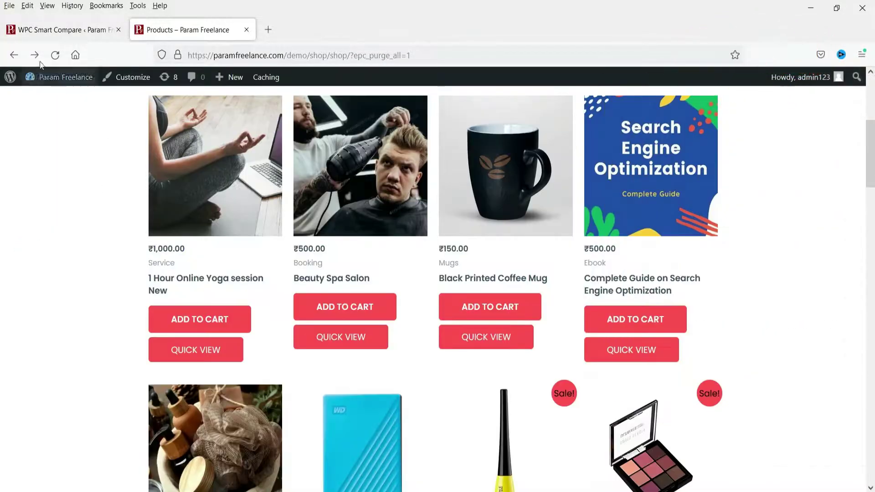
Reload the shop page and scroll down to the last product row and pagination
{"action": "left_click", "coordinate": [56, 55]}
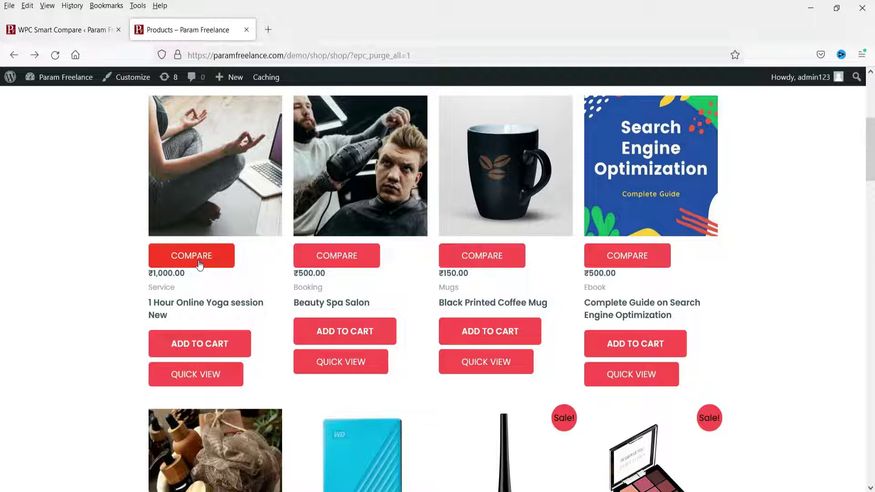
{"action": "scroll", "coordinate": [734, 247], "scroll_direction": "down", "scroll_amount": 10}
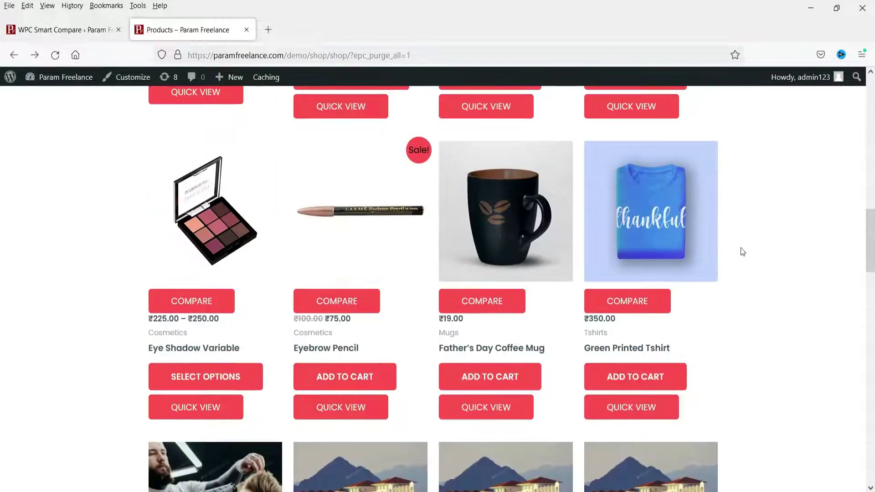
{"action": "scroll", "coordinate": [742, 245], "scroll_direction": "down", "scroll_amount": 12}
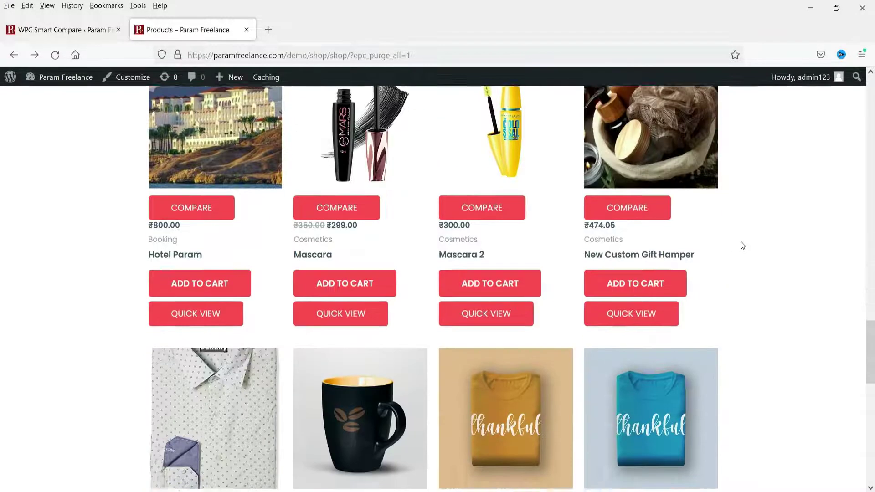
{"action": "scroll", "coordinate": [742, 241], "scroll_direction": "down", "scroll_amount": 2}
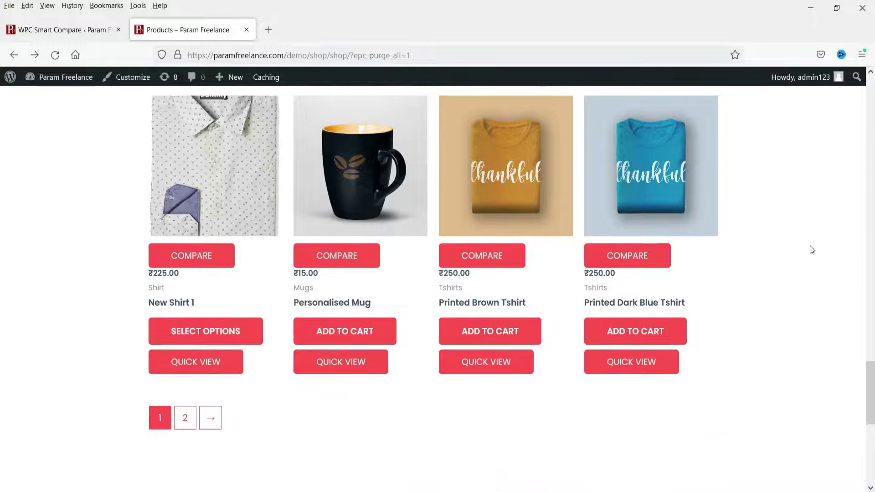
Compare Printed Brown Tshirt, then add Printed Dark Blue Tshirt from a 'tshirt' search in the table
{"action": "left_click", "coordinate": [483, 259]}
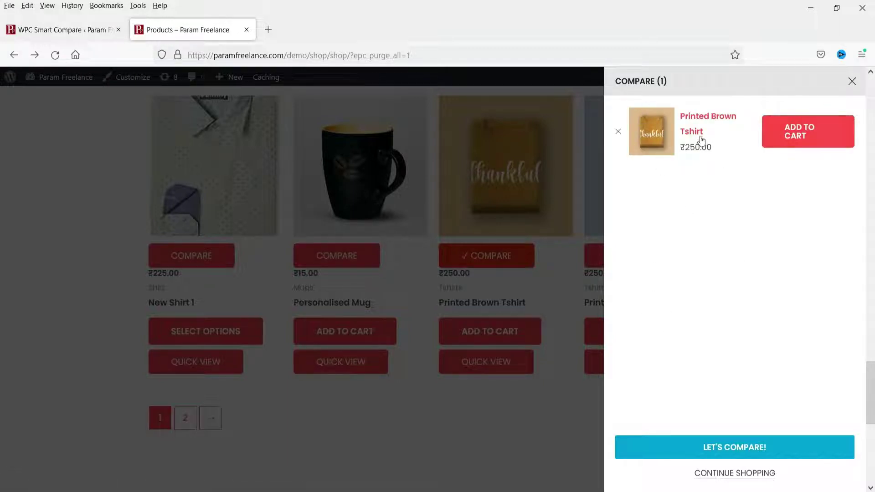
{"action": "left_click", "coordinate": [734, 449]}
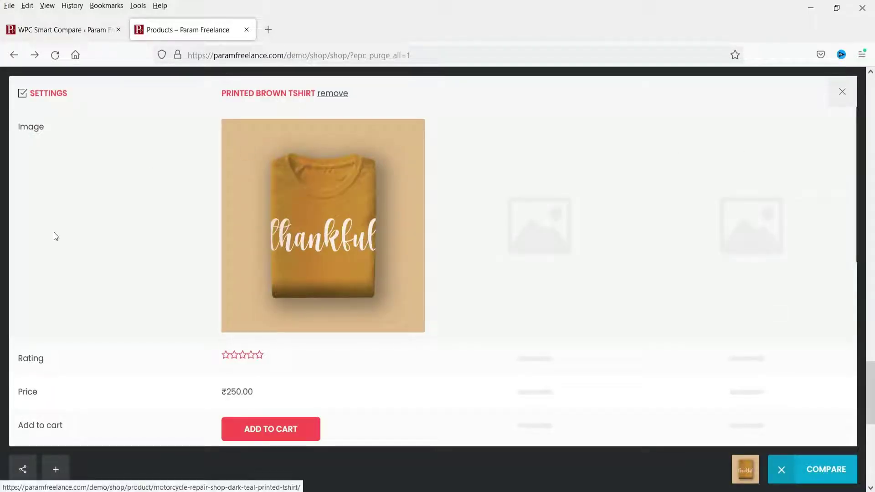
{"action": "left_click", "coordinate": [57, 469]}
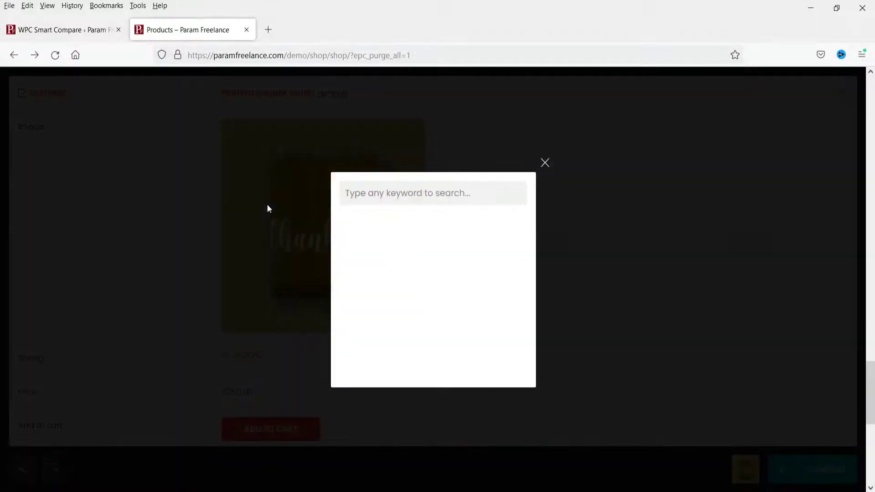
{"action": "left_click", "coordinate": [370, 196]}
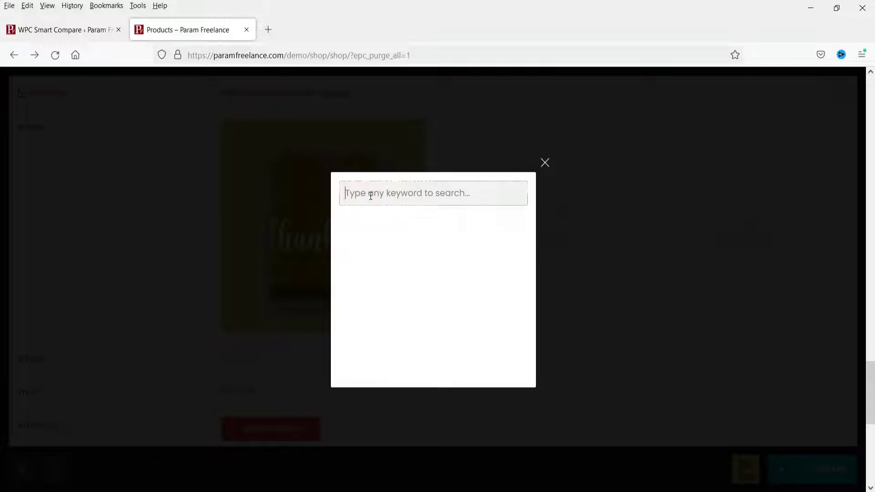
{"action": "type", "text": "tshirt"}
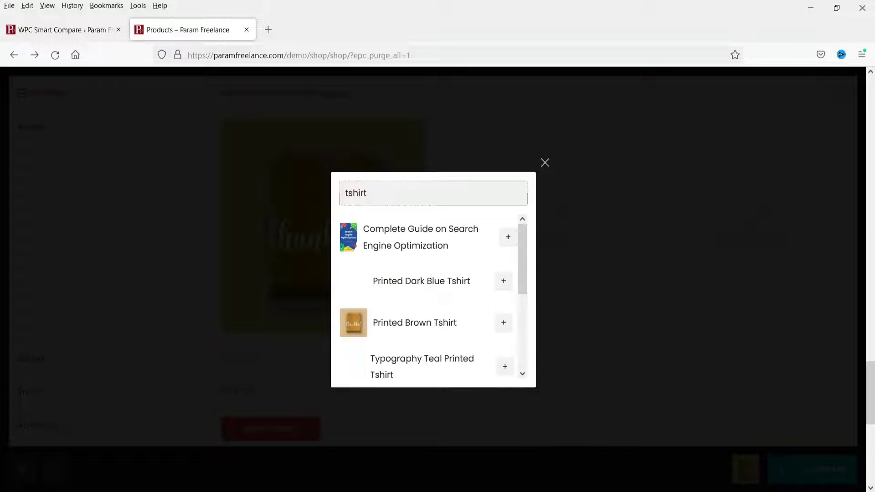
{"action": "left_click", "coordinate": [503, 279]}
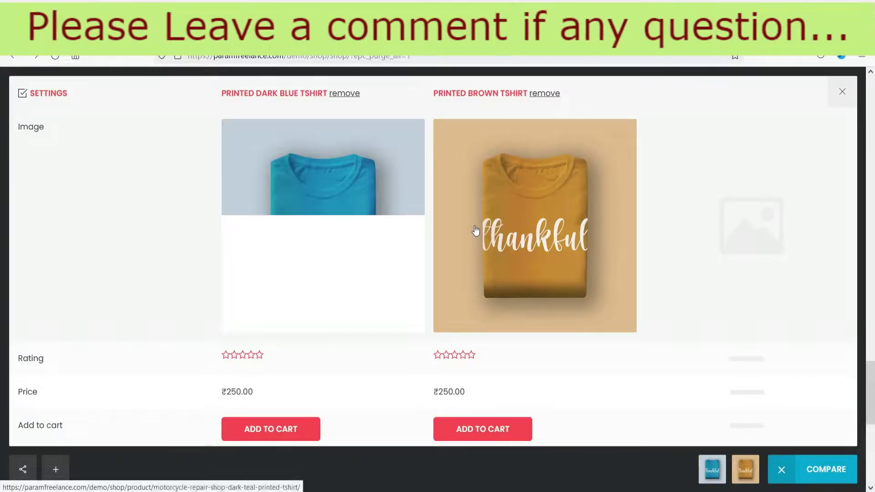
Add Typography Teal Printed, Printed Green and Green Printed Tshirts to the comparison
{"action": "left_click", "coordinate": [58, 473]}
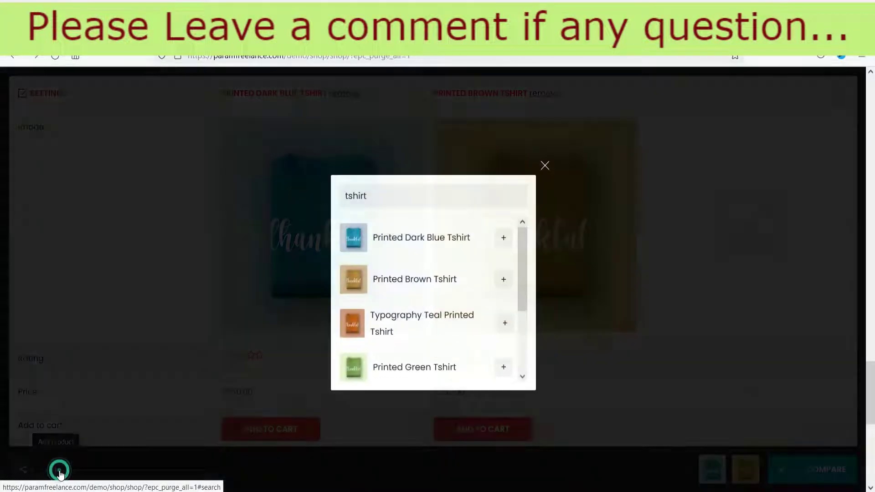
{"action": "left_click_drag", "start_coordinate": [523, 286], "coordinate": [523, 305]}
{"action": "left_click", "coordinate": [504, 290]}
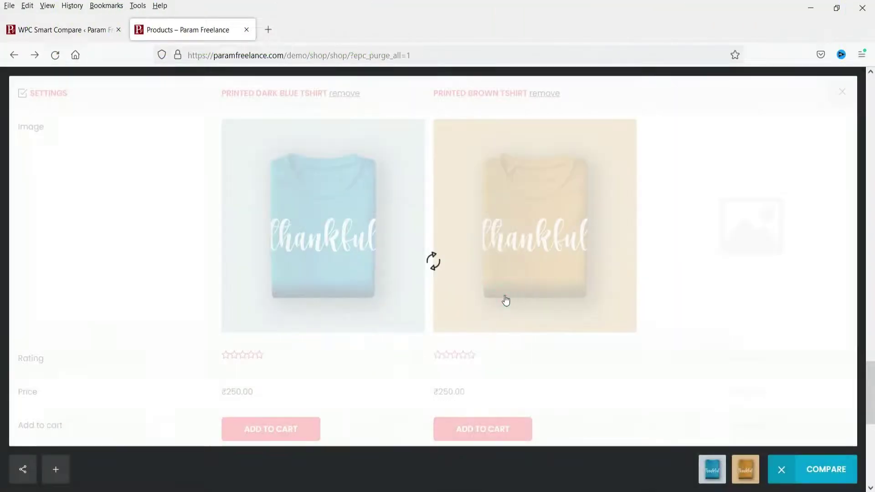
{"action": "left_click", "coordinate": [55, 470]}
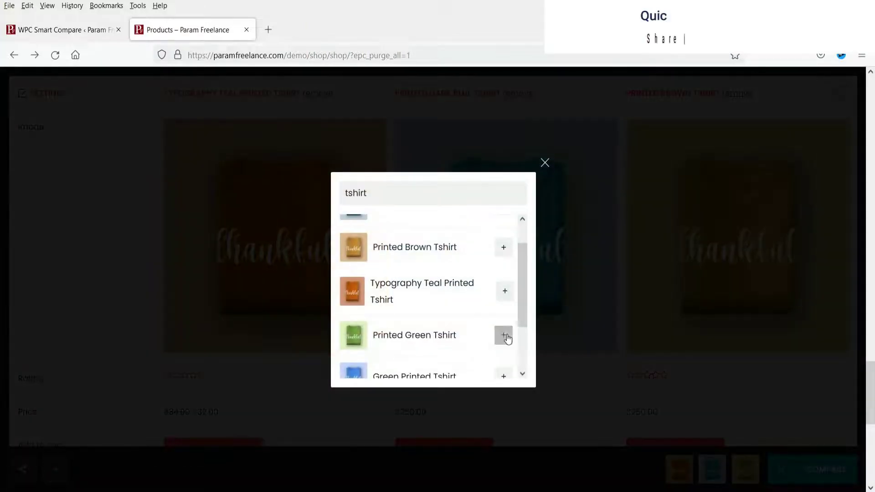
{"action": "left_click", "coordinate": [505, 336]}
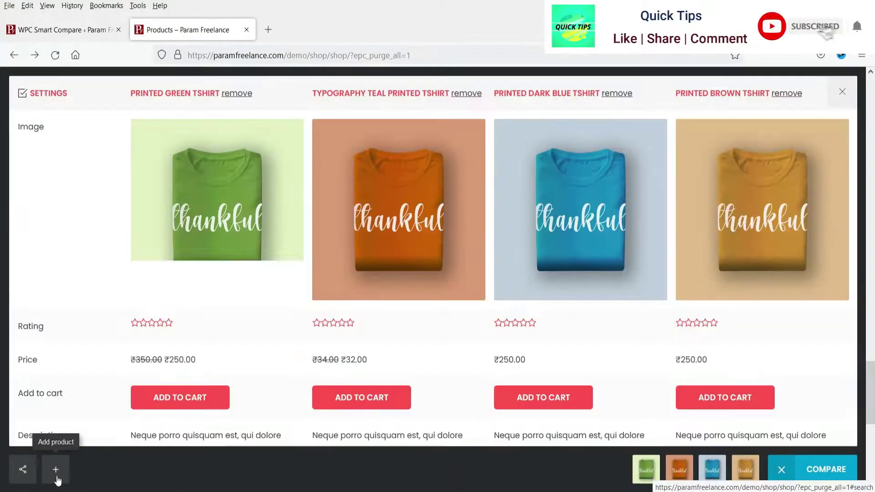
{"action": "left_click", "coordinate": [57, 478]}
{"action": "left_click", "coordinate": [505, 373]}
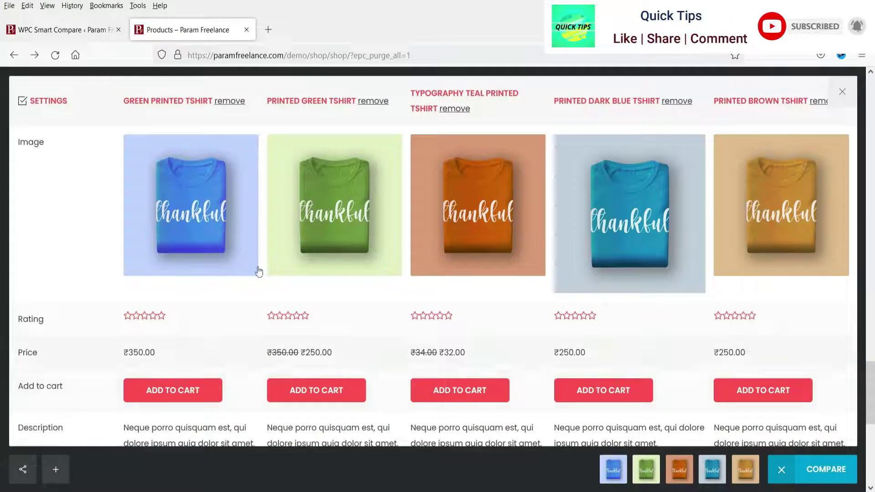
Try adding Printed Tshirt Coffee Black, dismiss the five-product limit alert, and scroll the table
{"action": "left_click", "coordinate": [55, 469]}
{"action": "left_click_drag", "start_coordinate": [518, 265], "coordinate": [519, 304]}
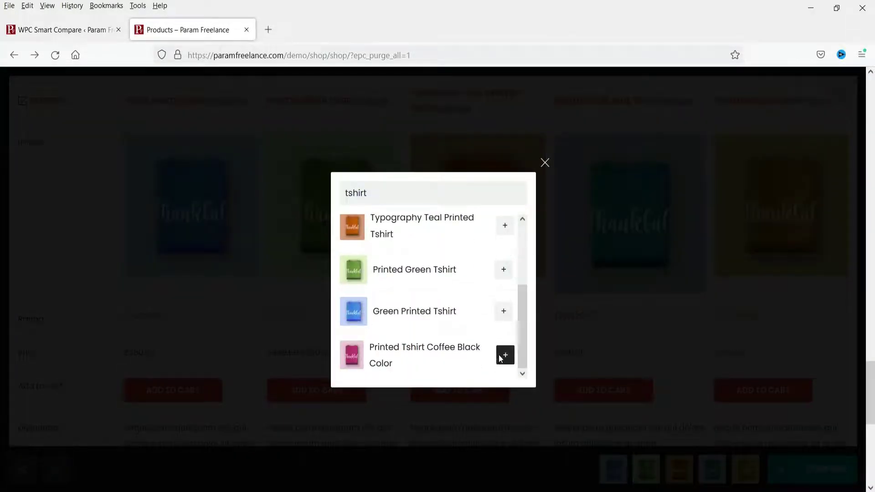
{"action": "left_click", "coordinate": [505, 355]}
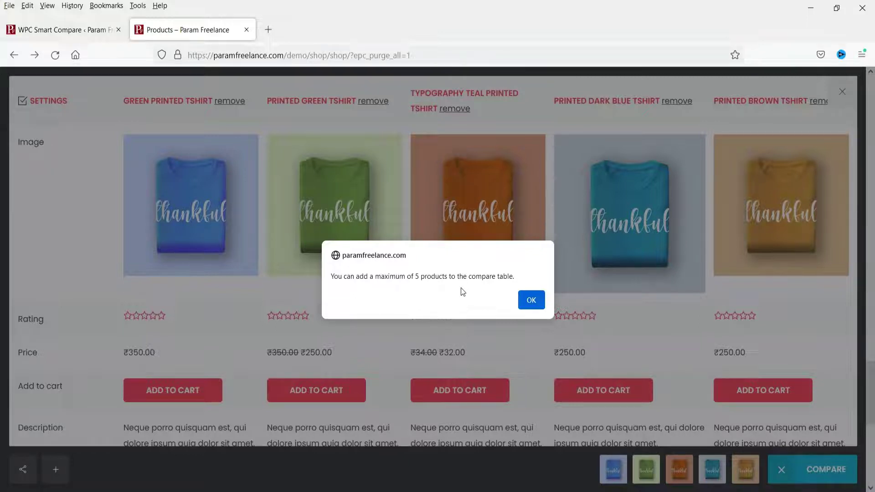
{"action": "left_click", "coordinate": [528, 301]}
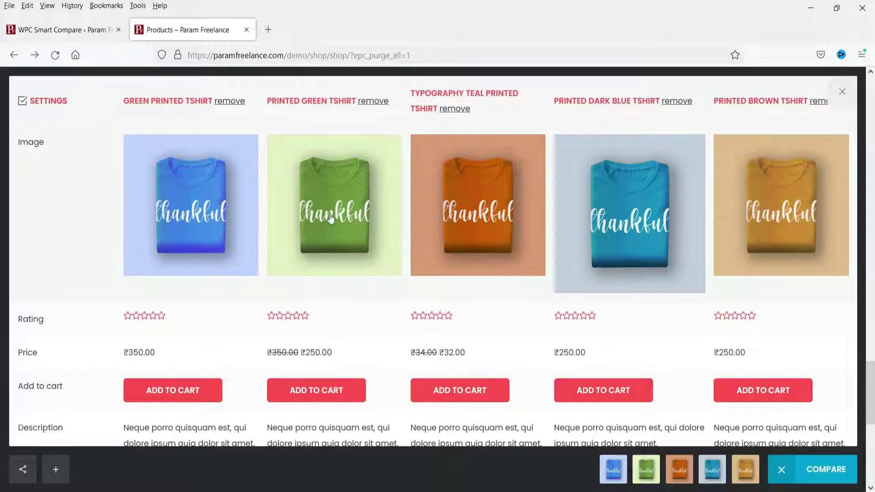
{"action": "scroll", "coordinate": [125, 341], "scroll_direction": "down", "scroll_amount": 2}
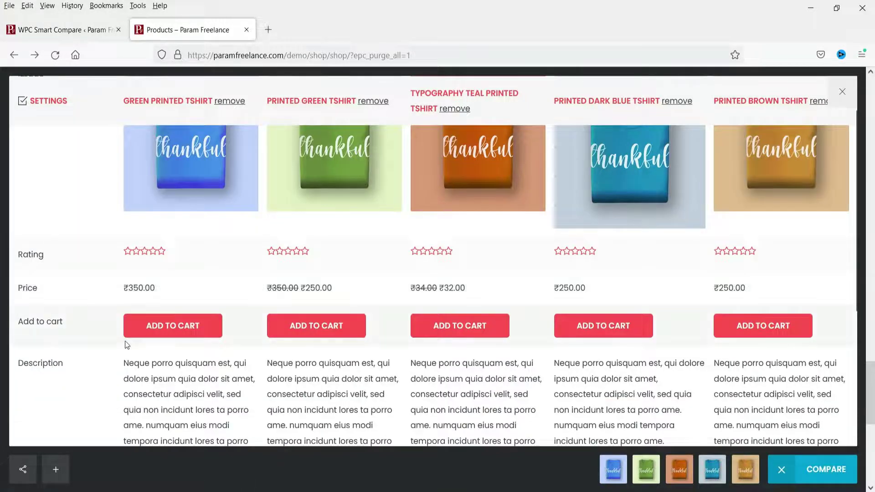
{"action": "scroll", "coordinate": [167, 337], "scroll_direction": "down", "scroll_amount": 5}
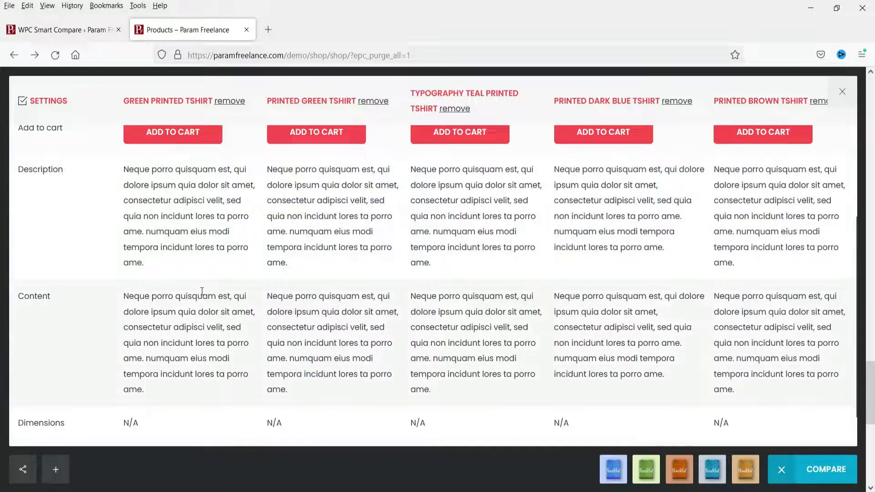
{"action": "scroll", "coordinate": [203, 294], "scroll_direction": "down", "scroll_amount": 1}
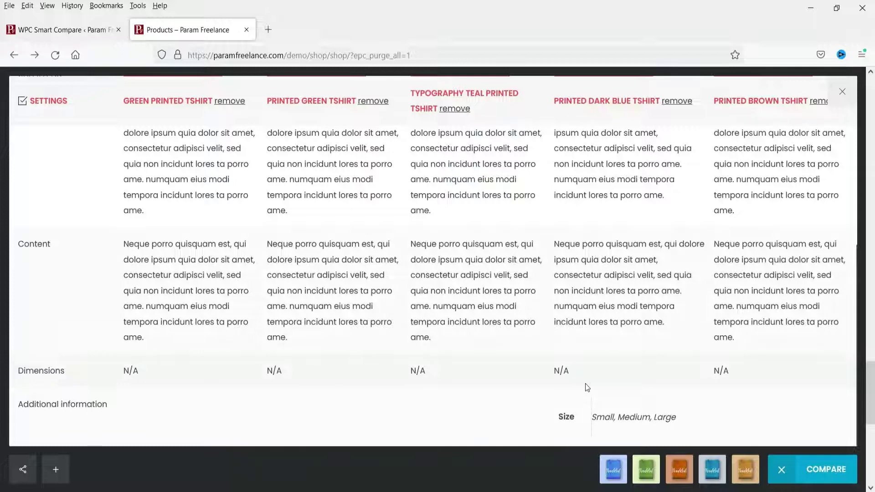
{"action": "scroll", "coordinate": [548, 289], "scroll_direction": "up", "scroll_amount": 7}
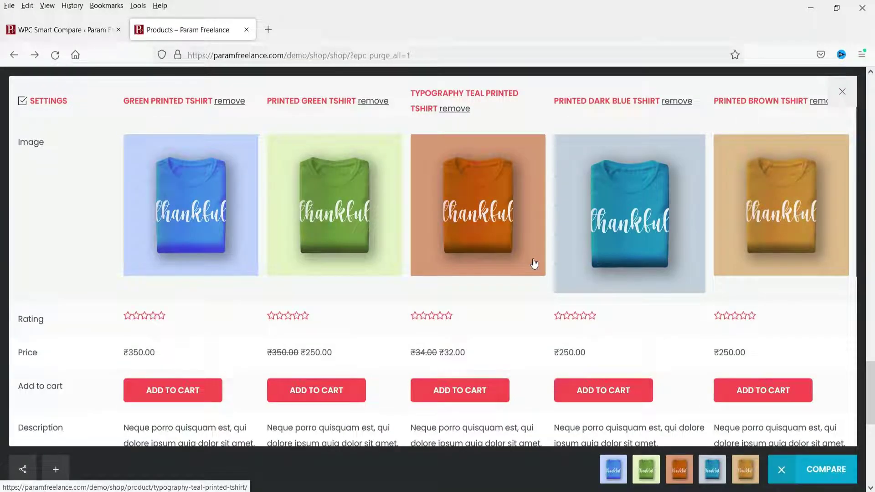
Remove the Green Printed, Printed Green, Typography Teal and Printed Dark Blue tshirts, then close the comparison table
{"action": "left_click", "coordinate": [232, 105]}
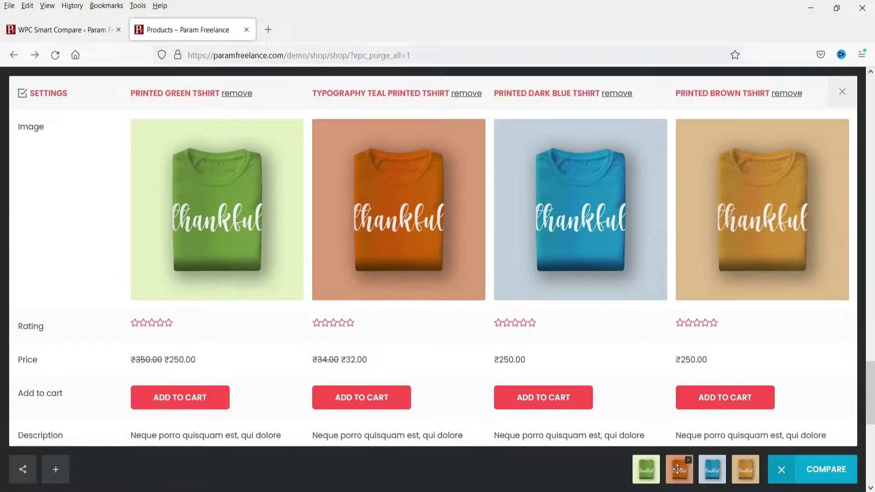
{"action": "left_click", "coordinate": [655, 465]}
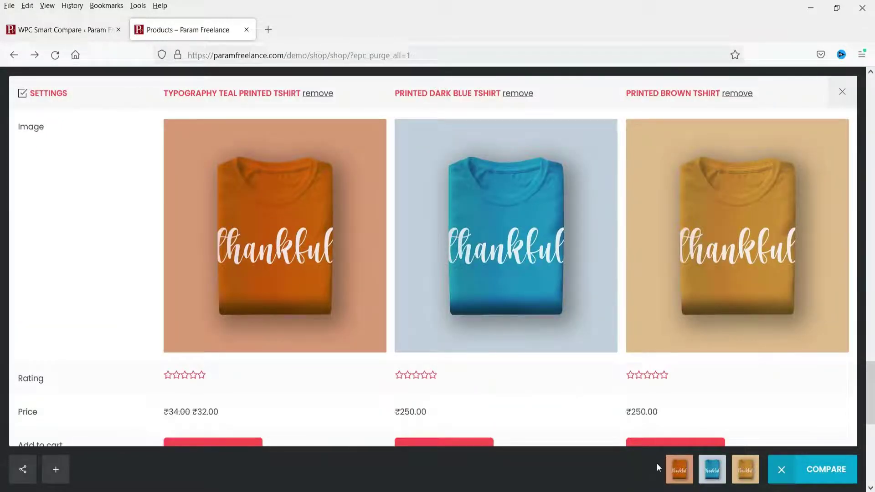
{"action": "left_click", "coordinate": [688, 460]}
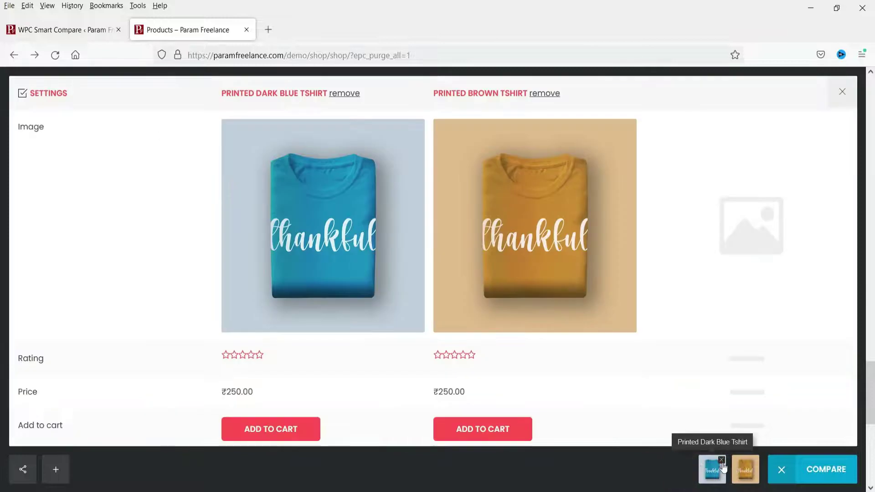
{"action": "left_click", "coordinate": [722, 461]}
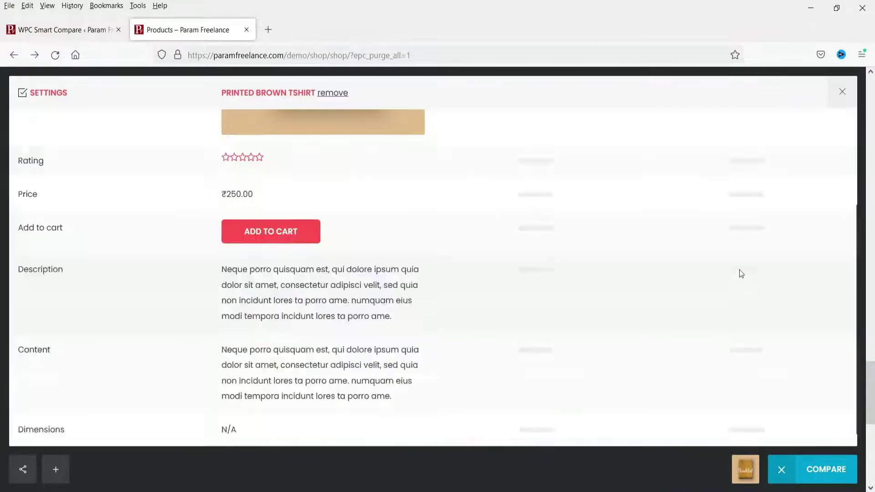
{"action": "left_click", "coordinate": [779, 475]}
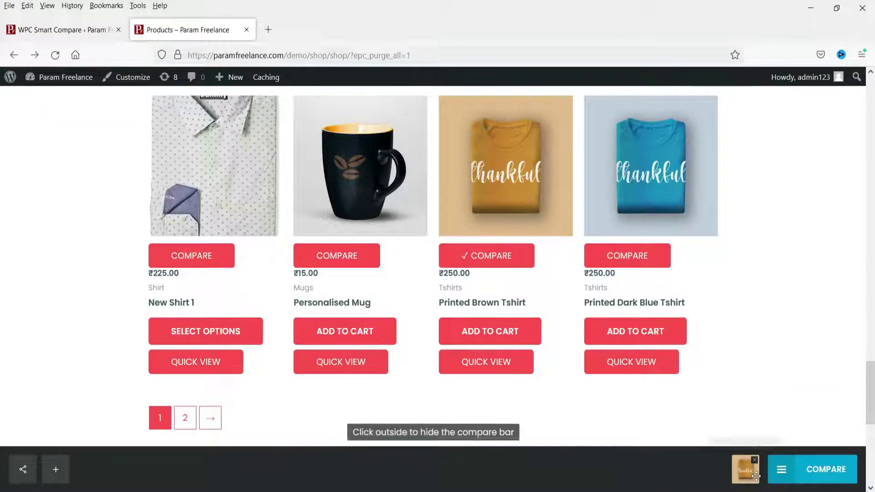
Check the compare panel holding Printed Brown Tshirt, then add New Shirt 1 (₹225.00) to the comparison
{"action": "mouse_move", "coordinate": [742, 471]}
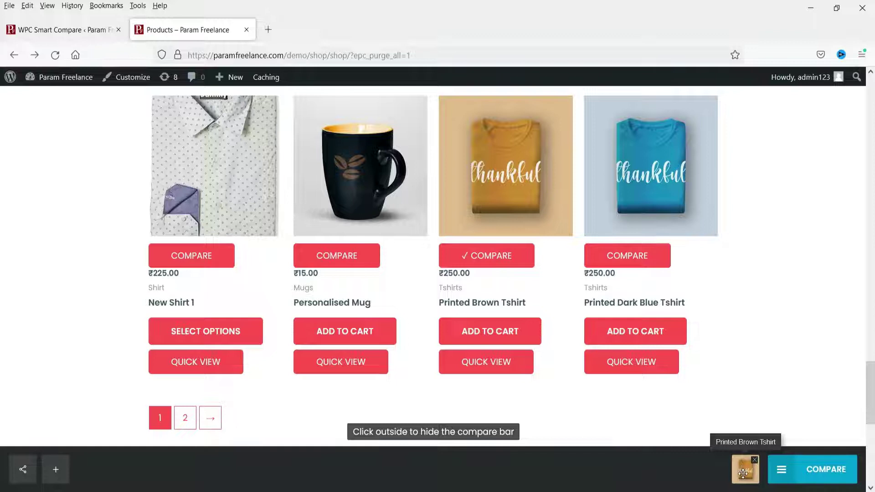
{"action": "scroll", "coordinate": [802, 312], "scroll_direction": "down", "scroll_amount": 6}
{"action": "scroll", "coordinate": [799, 314], "scroll_direction": "up", "scroll_amount": 10}
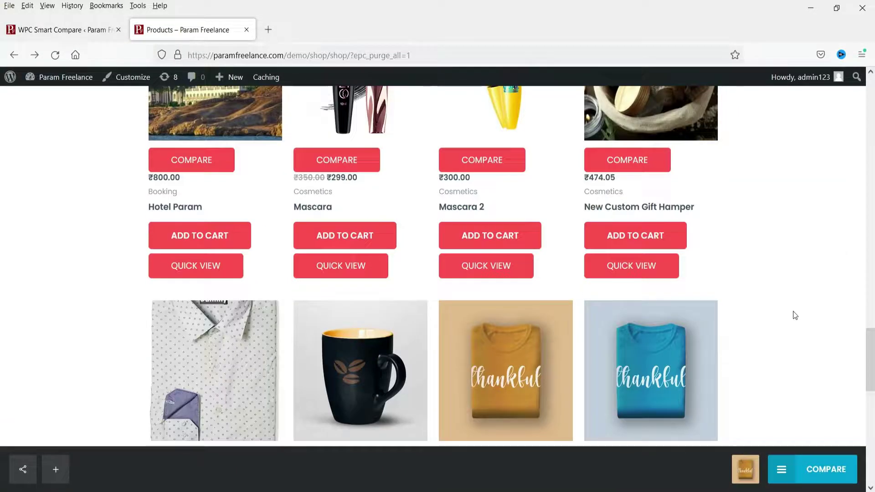
{"action": "scroll", "coordinate": [795, 316], "scroll_direction": "up", "scroll_amount": 3}
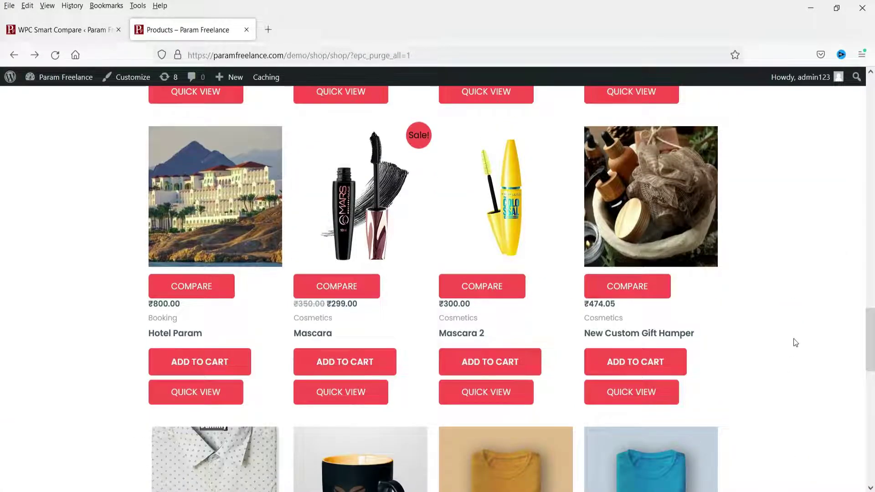
{"action": "scroll", "coordinate": [802, 264], "scroll_direction": "down", "scroll_amount": 12}
{"action": "scroll", "coordinate": [800, 266], "scroll_direction": "up", "scroll_amount": 15}
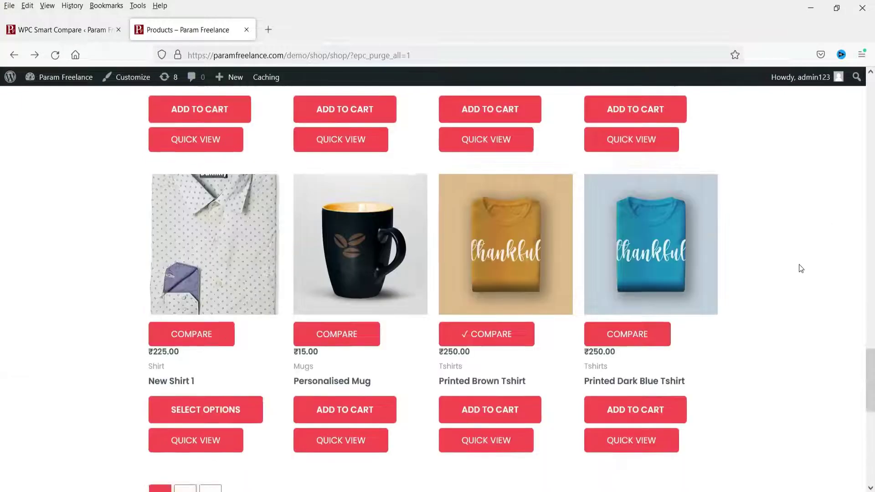
{"action": "scroll", "coordinate": [798, 267], "scroll_direction": "down", "scroll_amount": 5}
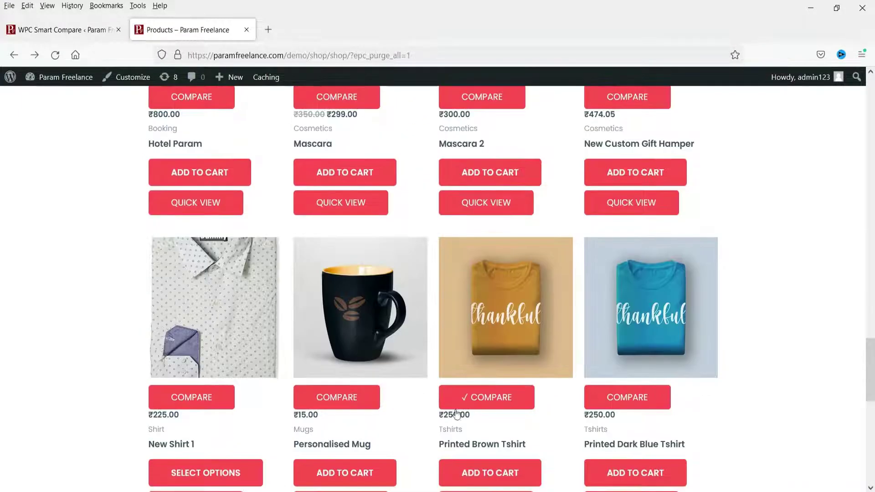
{"action": "left_click", "coordinate": [482, 397]}
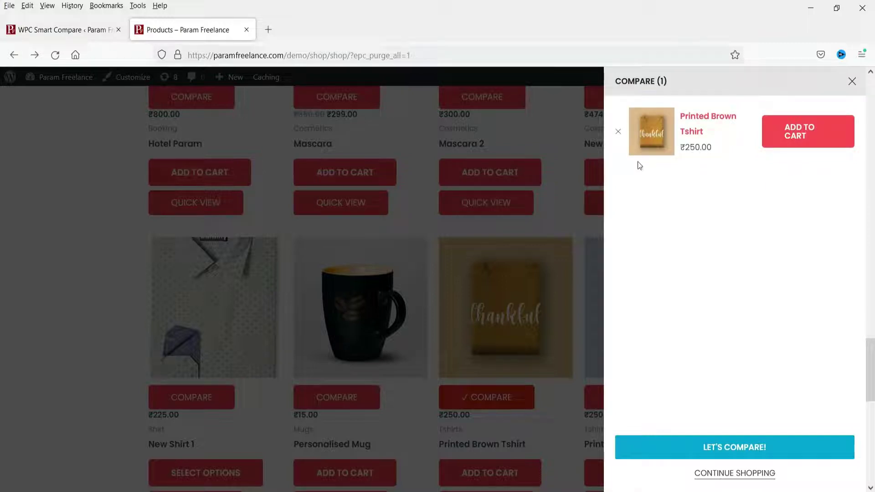
{"action": "left_click", "coordinate": [745, 474]}
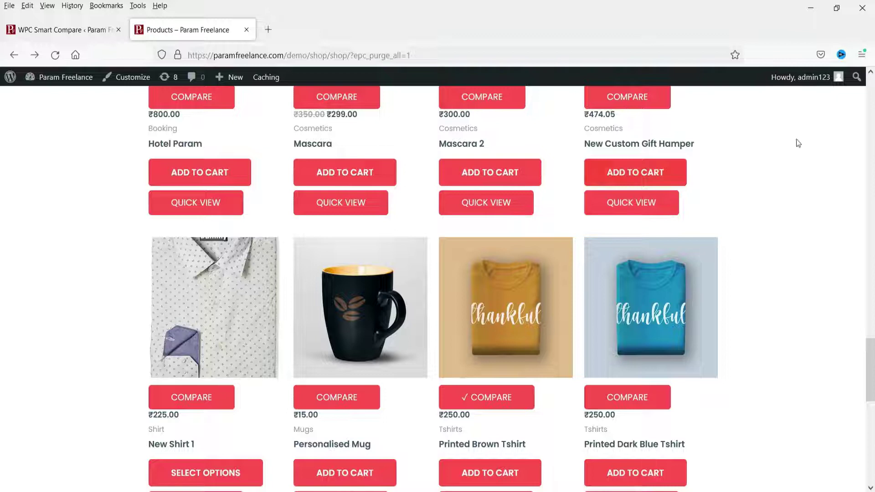
{"action": "scroll", "coordinate": [798, 143], "scroll_direction": "down", "scroll_amount": 5}
{"action": "left_click", "coordinate": [175, 145]}
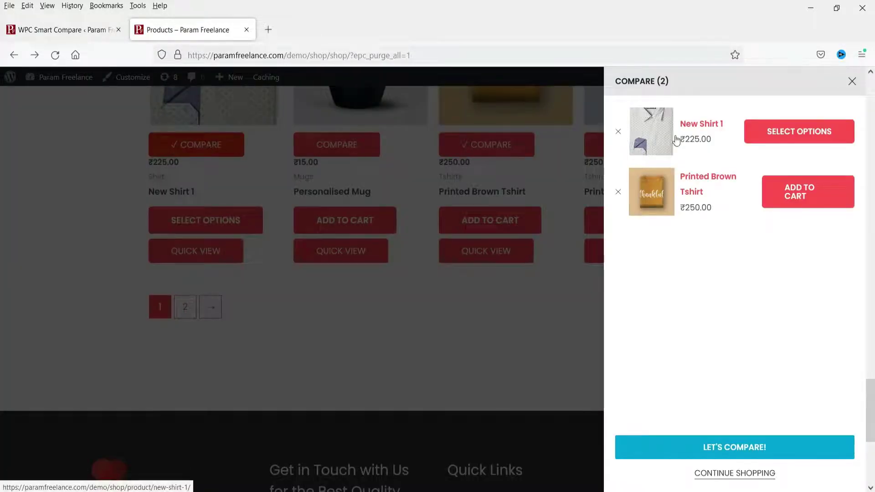
Add the New Shirt 1 variant in Size S, Color White to the comparison, replacing the plain New Shirt 1
{"action": "scroll", "coordinate": [736, 264], "scroll_direction": "up", "scroll_amount": 6}
{"action": "left_click", "coordinate": [800, 132]}
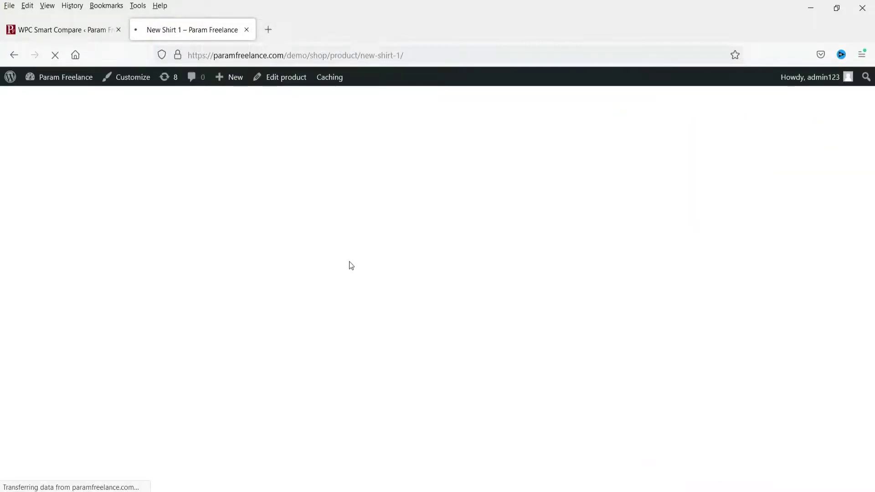
{"action": "left_click", "coordinate": [517, 240]}
{"action": "left_click", "coordinate": [507, 279]}
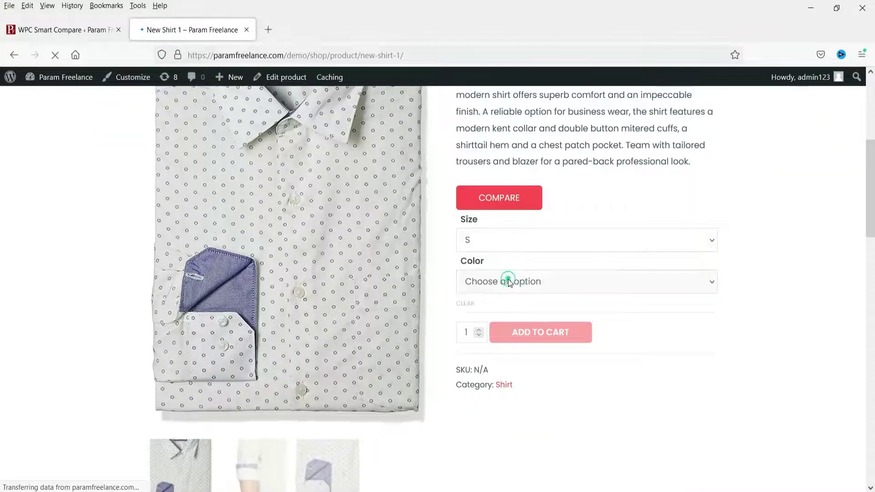
{"action": "left_click", "coordinate": [510, 284]}
{"action": "left_click", "coordinate": [510, 321]}
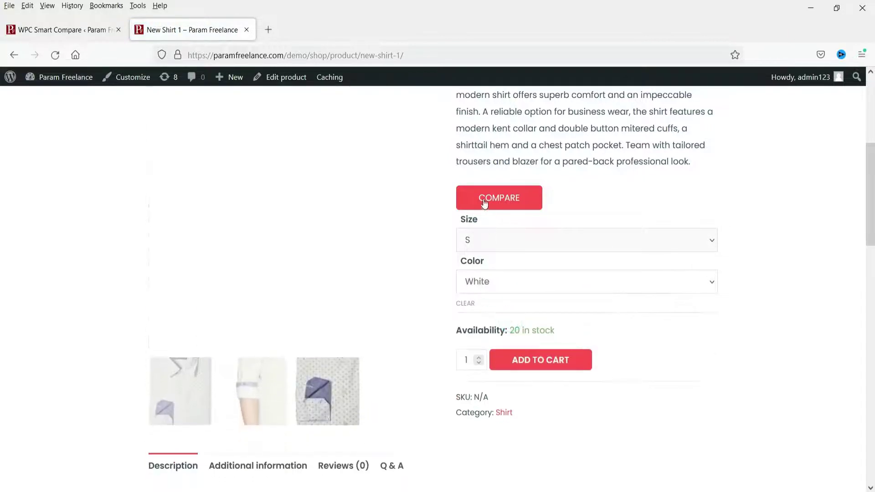
{"action": "left_click", "coordinate": [523, 201]}
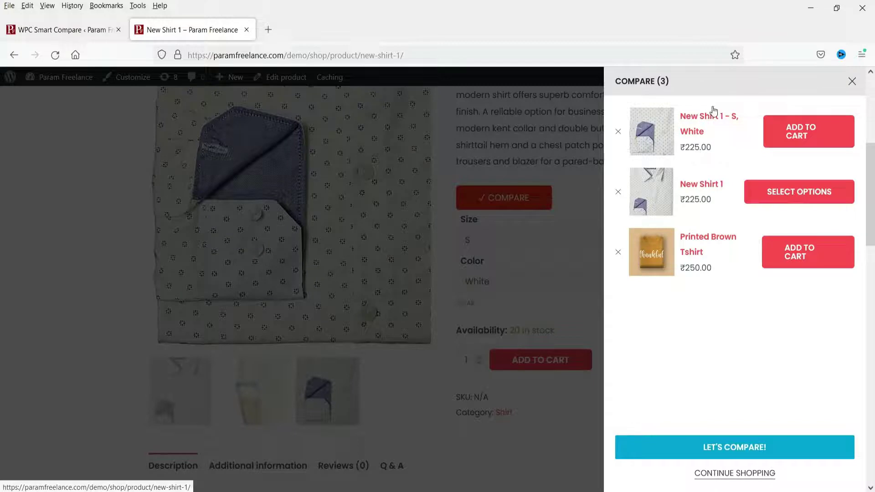
{"action": "left_click", "coordinate": [618, 192]}
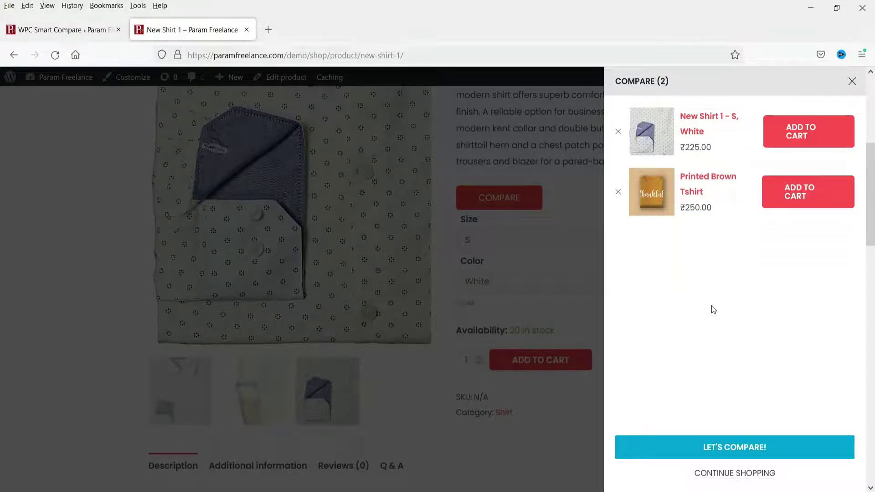
Set the compare button Action to 'Open compare table' and save the Smart Compare settings
{"action": "left_click", "coordinate": [37, 32]}
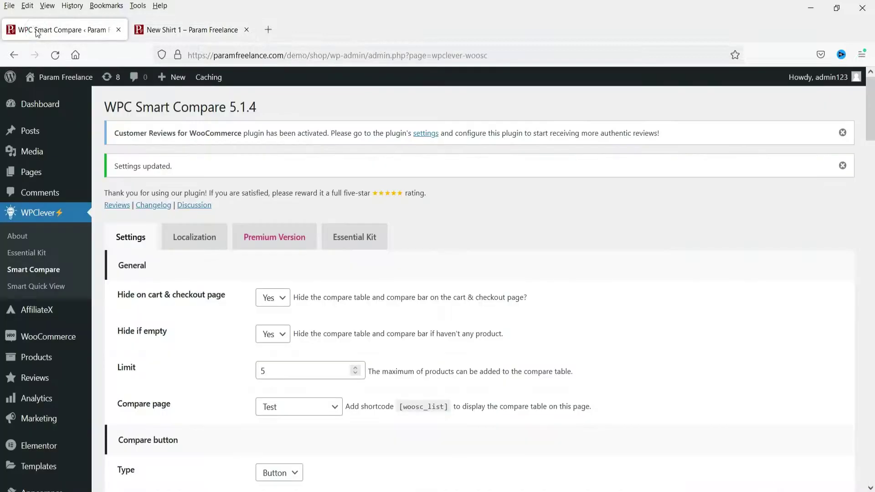
{"action": "scroll", "coordinate": [436, 239], "scroll_direction": "down", "scroll_amount": 5}
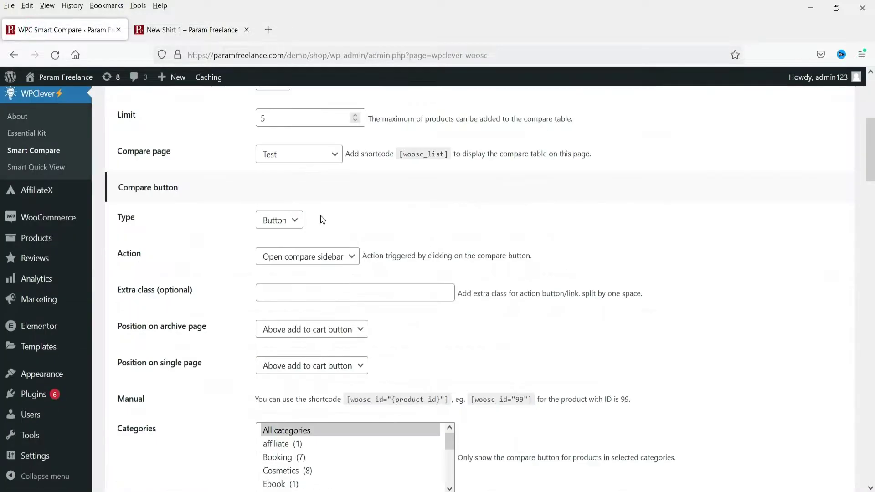
{"action": "left_click", "coordinate": [305, 262]}
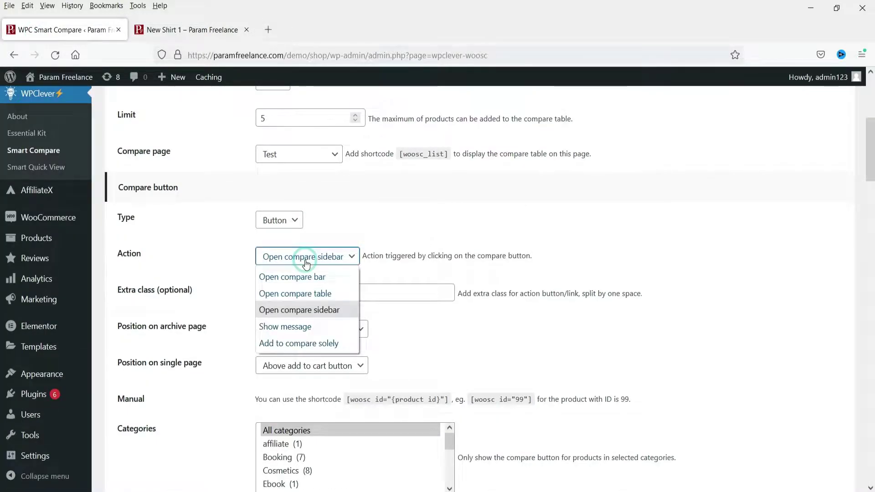
{"action": "left_click", "coordinate": [302, 295]}
{"action": "scroll", "coordinate": [518, 283], "scroll_direction": "down", "scroll_amount": 15}
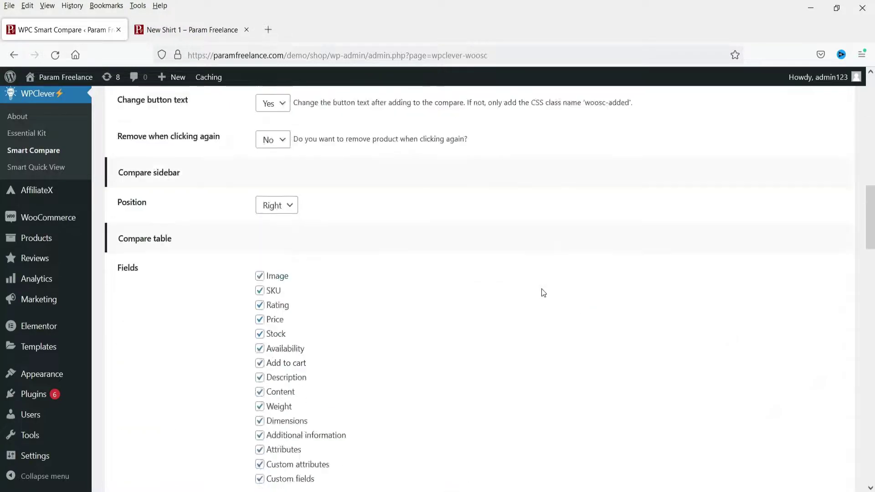
{"action": "scroll", "coordinate": [192, 371], "scroll_direction": "down", "scroll_amount": 10}
{"action": "left_click", "coordinate": [146, 433]}
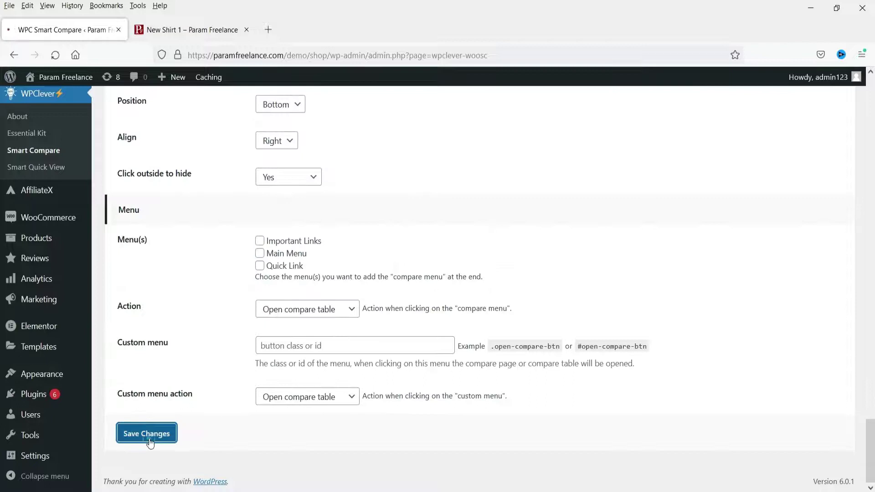
{"action": "left_click", "coordinate": [211, 30]}
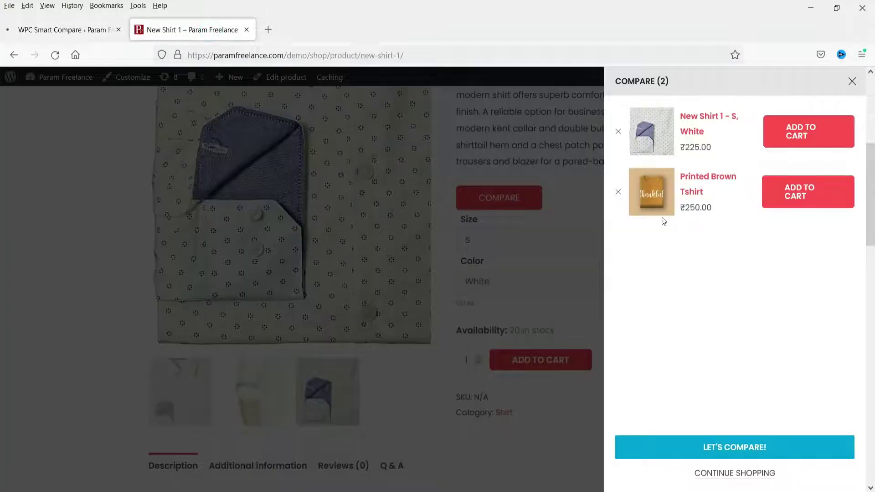
Remove New Shirt 1 (S, White) and Printed Brown Tshirt from the compare list and go to All Products
{"action": "left_click", "coordinate": [622, 133]}
{"action": "left_click", "coordinate": [618, 132]}
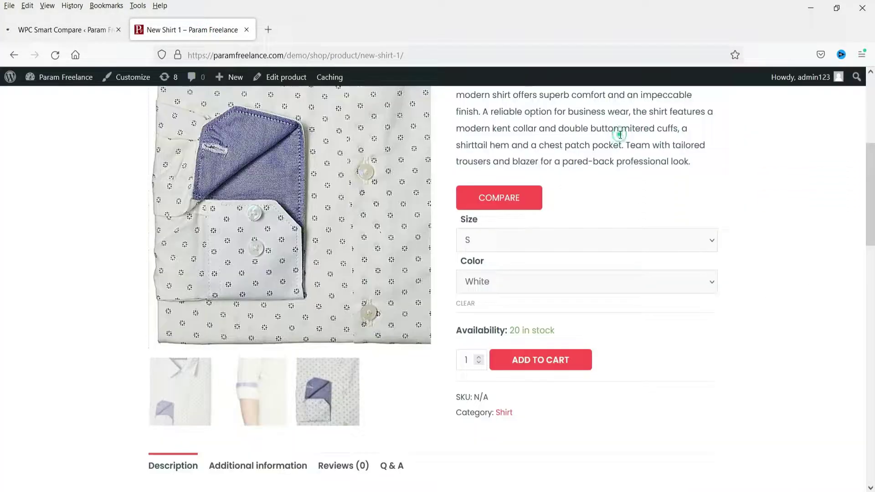
{"action": "scroll", "coordinate": [370, 211], "scroll_direction": "up", "scroll_amount": 5}
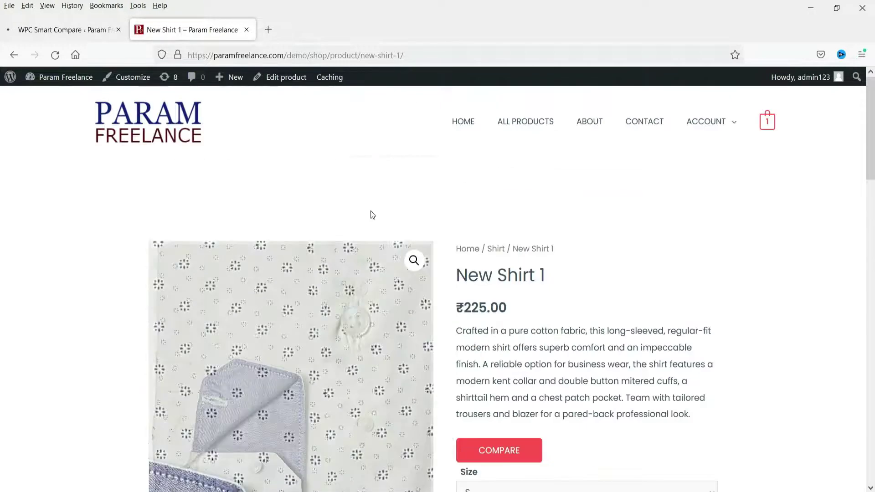
{"action": "left_click", "coordinate": [532, 122]}
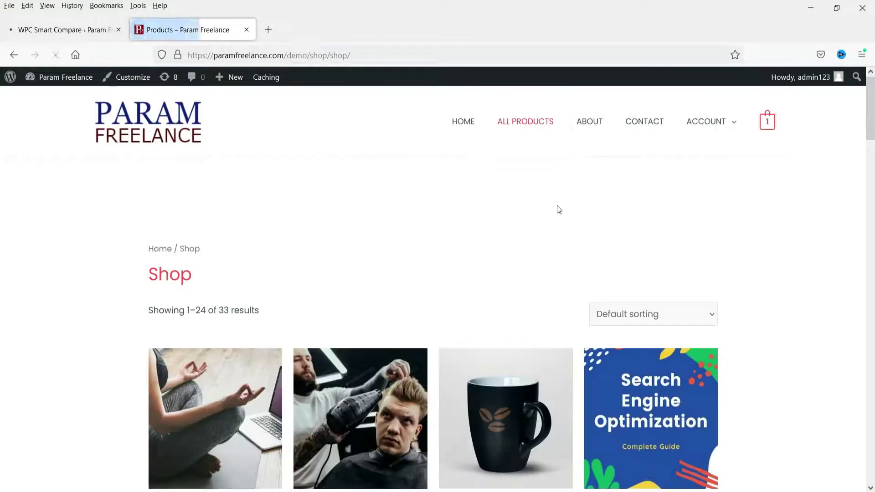
Purge all site caches and scroll through the reloaded shop listing
{"action": "left_click", "coordinate": [59, 30]}
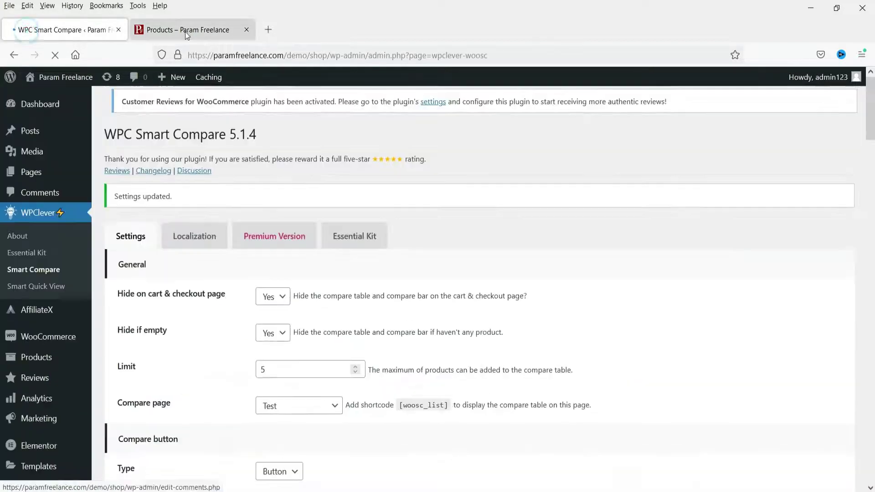
{"action": "left_click", "coordinate": [185, 30]}
{"action": "mouse_move", "coordinate": [266, 79]}
{"action": "left_click", "coordinate": [273, 99]}
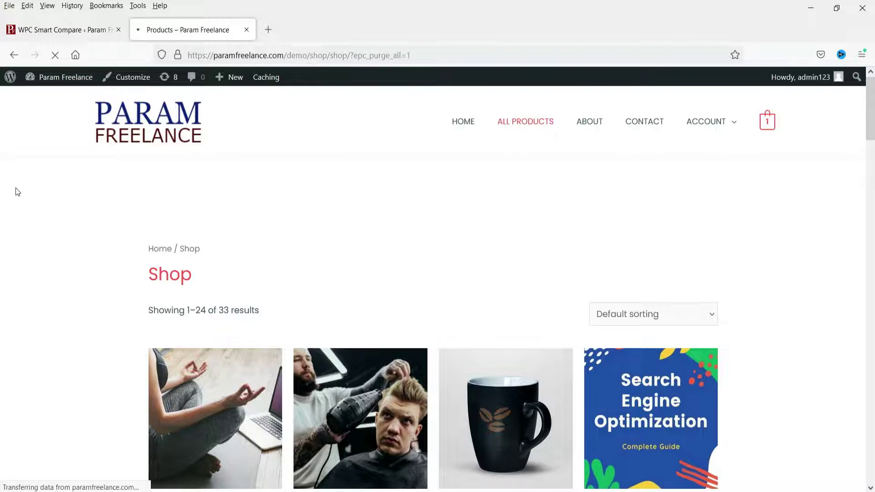
{"action": "scroll", "coordinate": [21, 201], "scroll_direction": "down", "scroll_amount": 20}
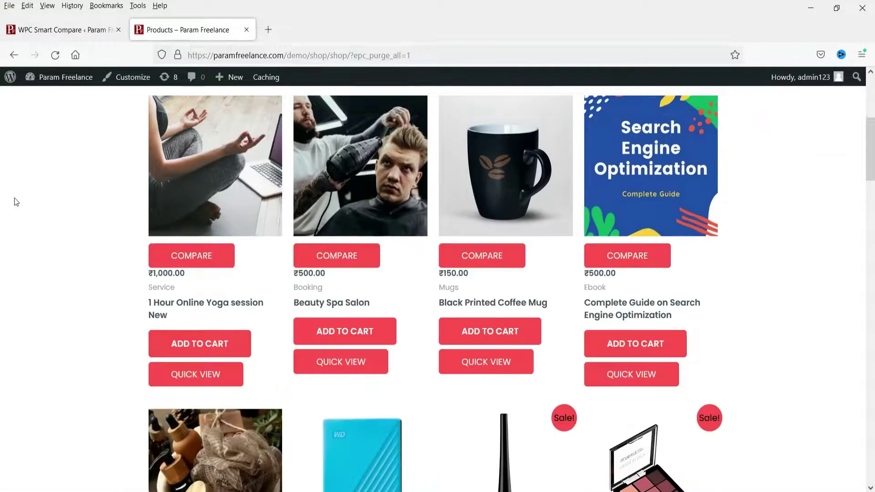
{"action": "scroll", "coordinate": [18, 200], "scroll_direction": "down", "scroll_amount": 5}
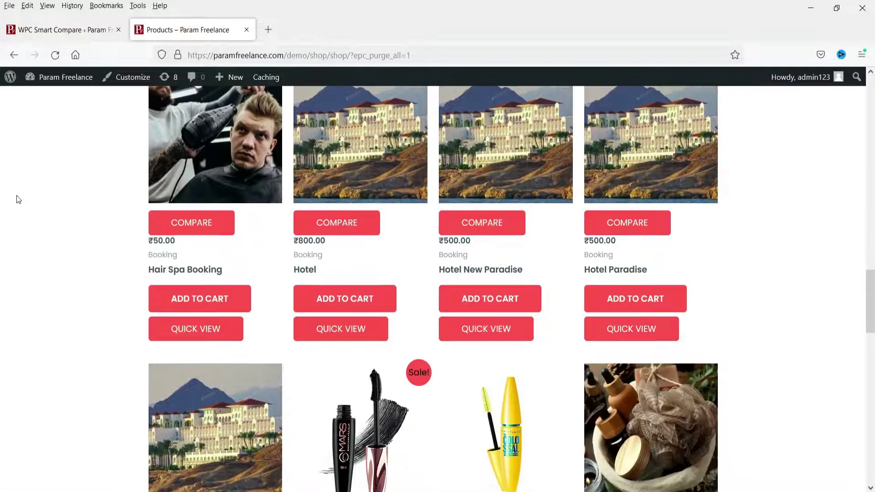
{"action": "scroll", "coordinate": [4, 245], "scroll_direction": "down", "scroll_amount": 3}
{"action": "scroll", "coordinate": [3, 245], "scroll_direction": "down", "scroll_amount": 4}
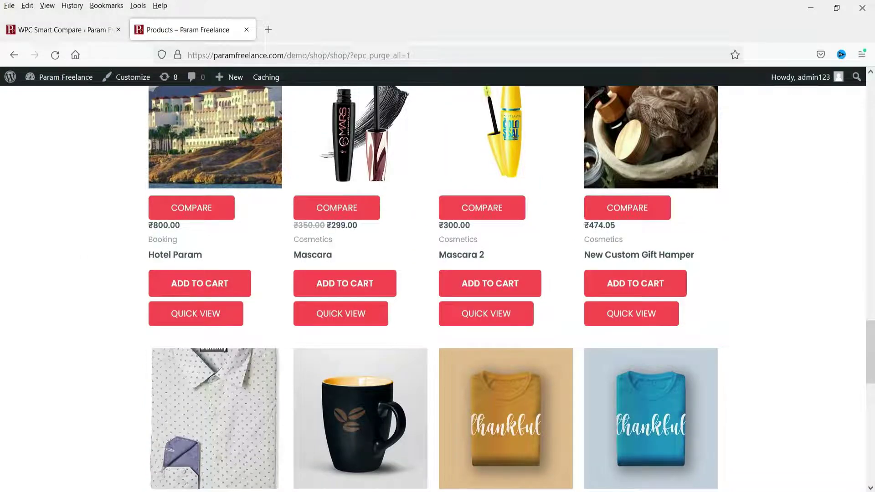
{"action": "scroll", "coordinate": [733, 277], "scroll_direction": "down", "scroll_amount": 4}
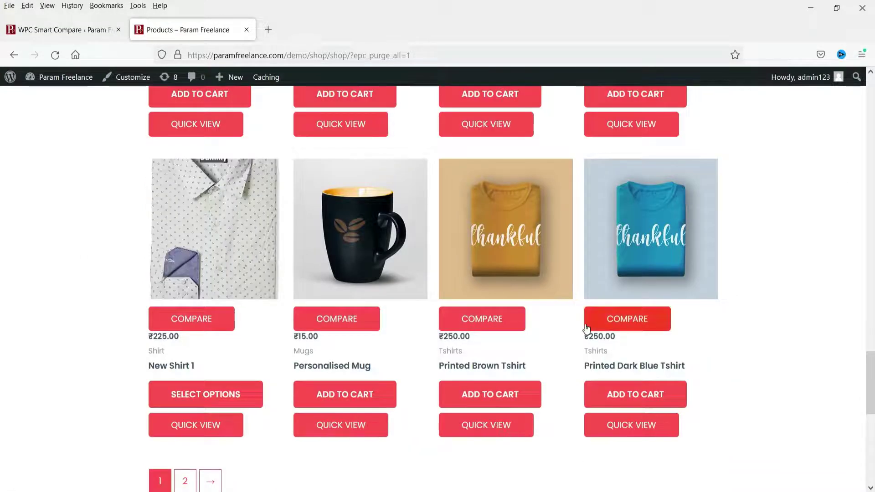
{"action": "left_click", "coordinate": [479, 320]}
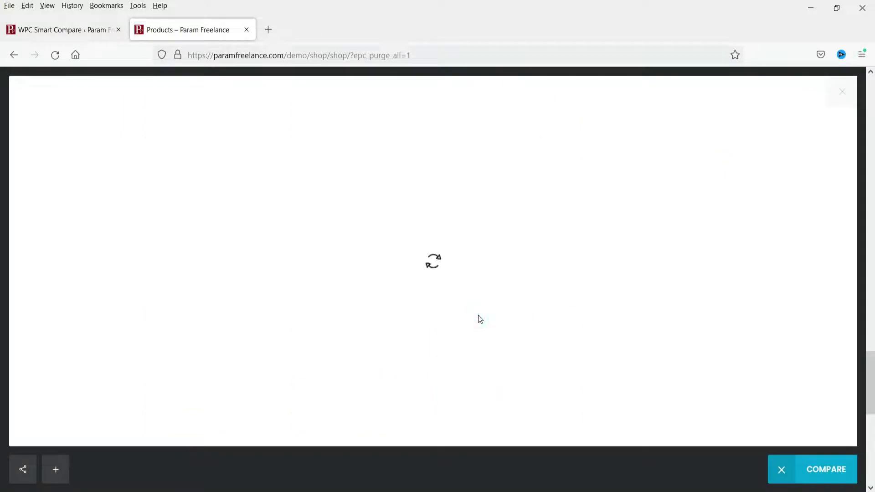
{"action": "left_click", "coordinate": [69, 30]}
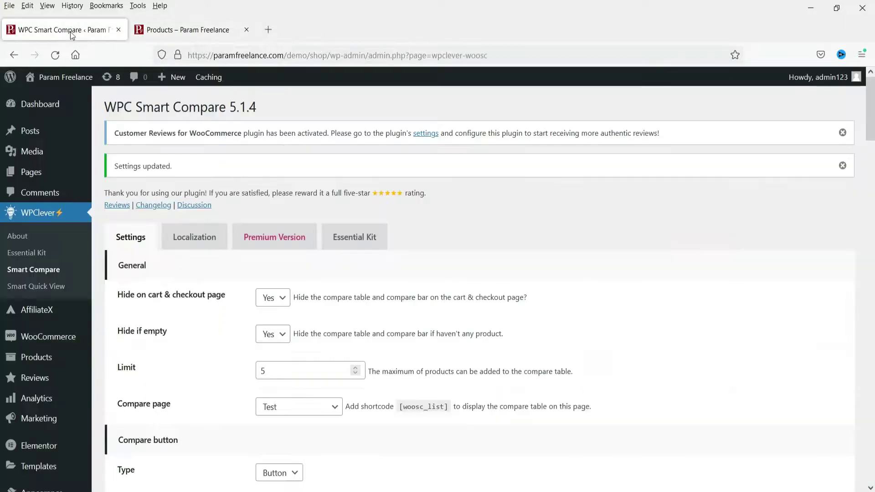
{"action": "scroll", "coordinate": [457, 278], "scroll_direction": "down", "scroll_amount": 9}
{"action": "scroll", "coordinate": [324, 392], "scroll_direction": "up", "scroll_amount": 7}
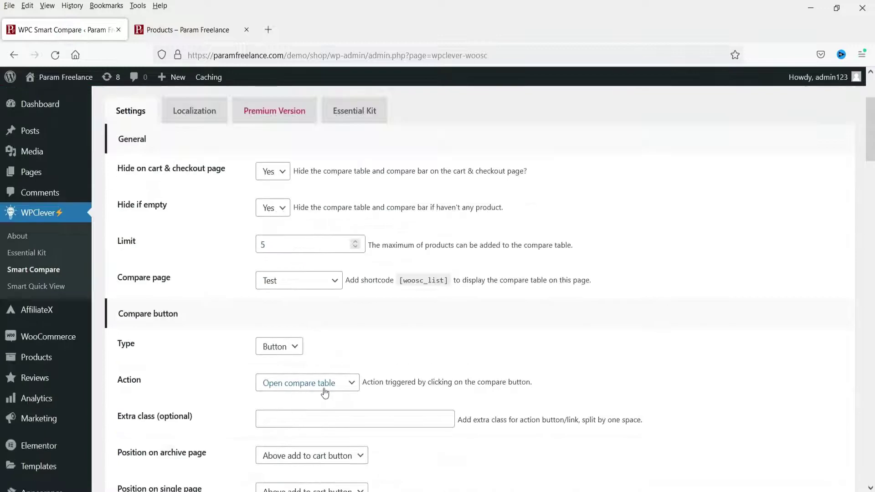
{"action": "left_click", "coordinate": [165, 30]}
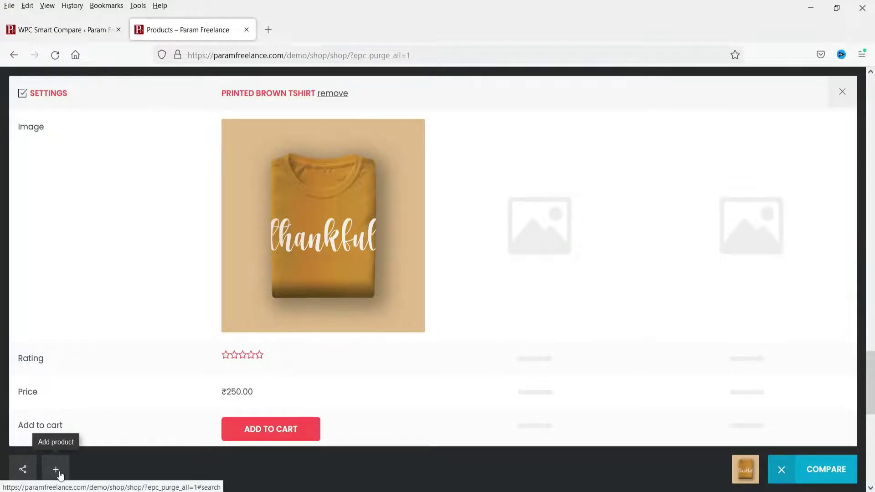
{"action": "mouse_move", "coordinate": [757, 464]}
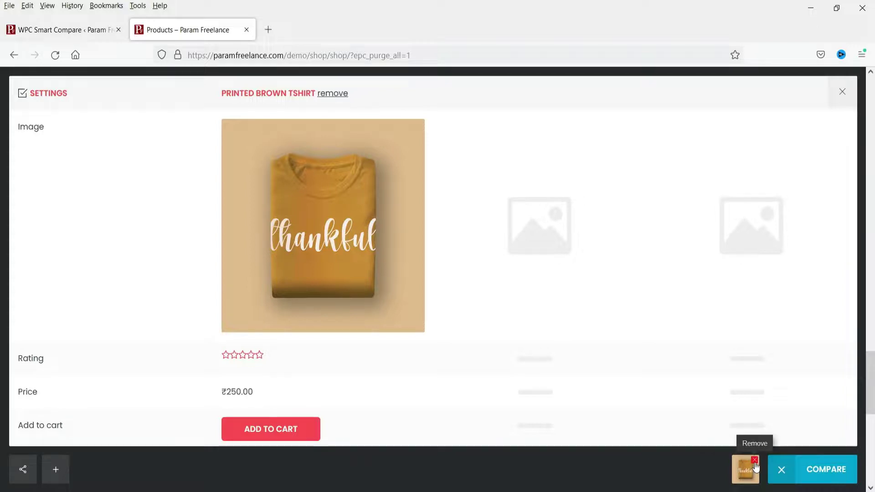
{"action": "left_click", "coordinate": [755, 461]}
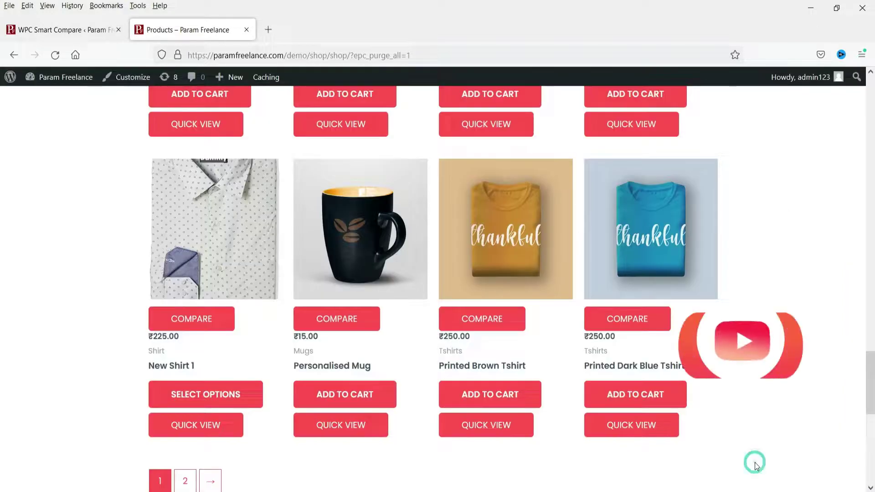